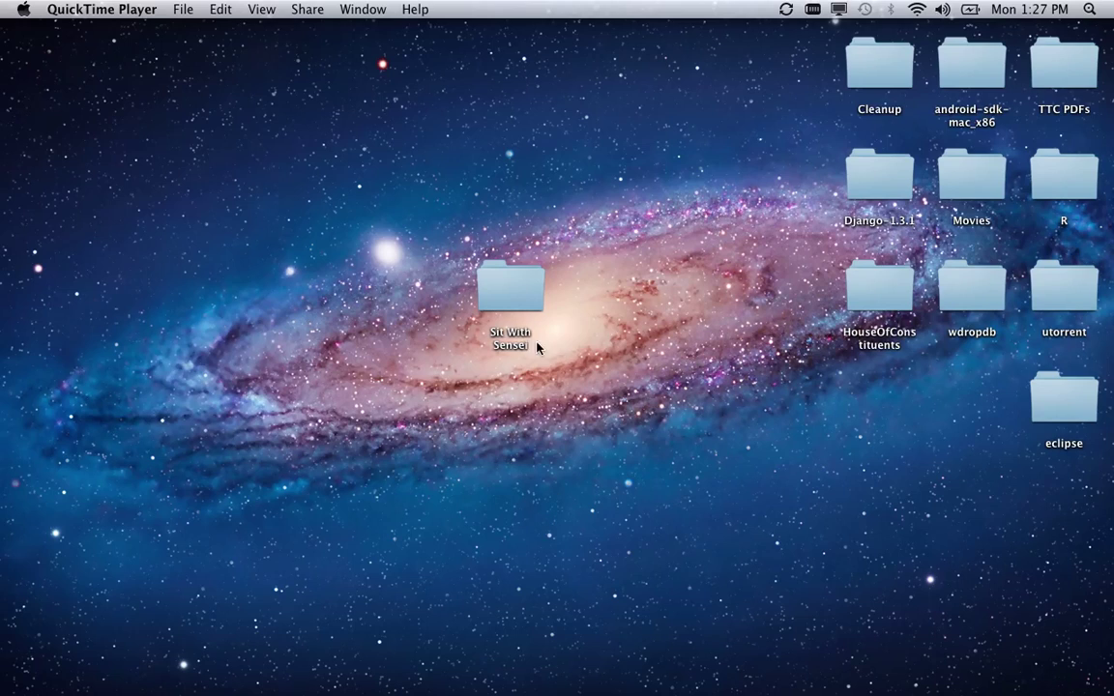
Open the Sit With Sensei folder on the desktop, look over its MP3 files, and close it.
left_click(535, 287)
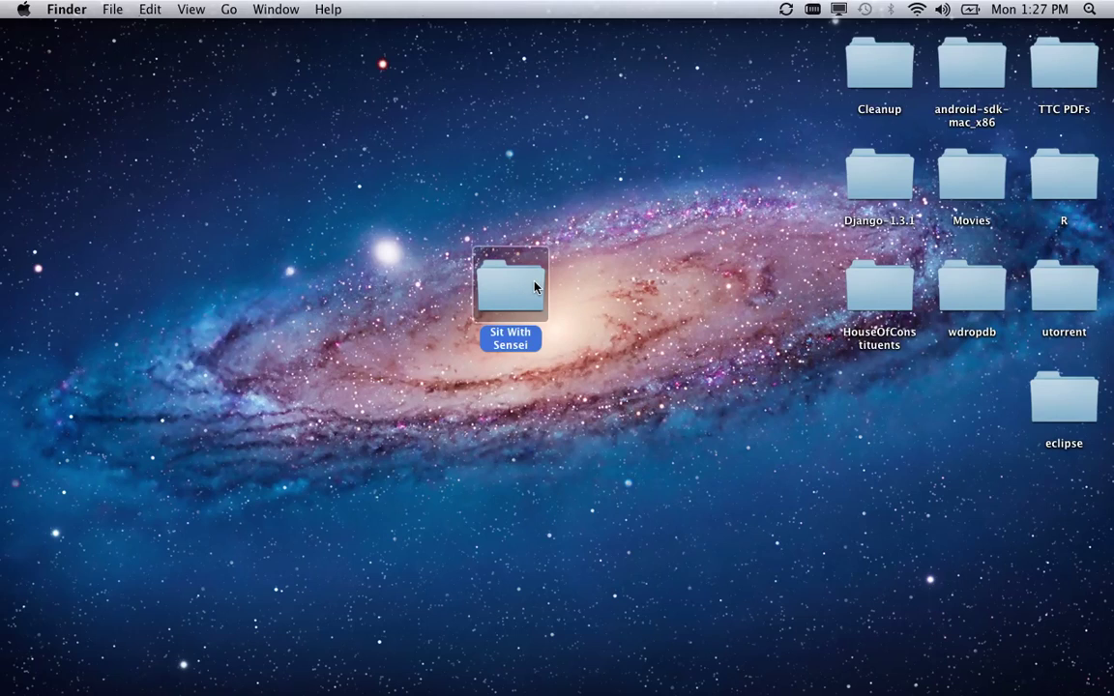
double_click(535, 287)
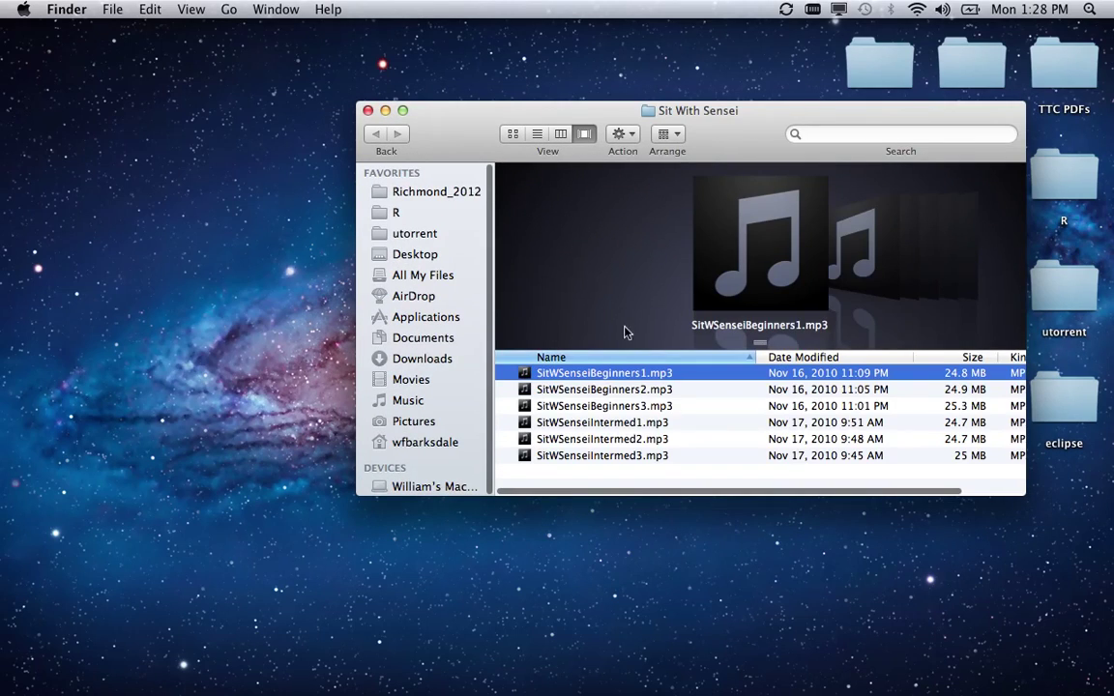
left_click_drag(562, 111, 624, 62)
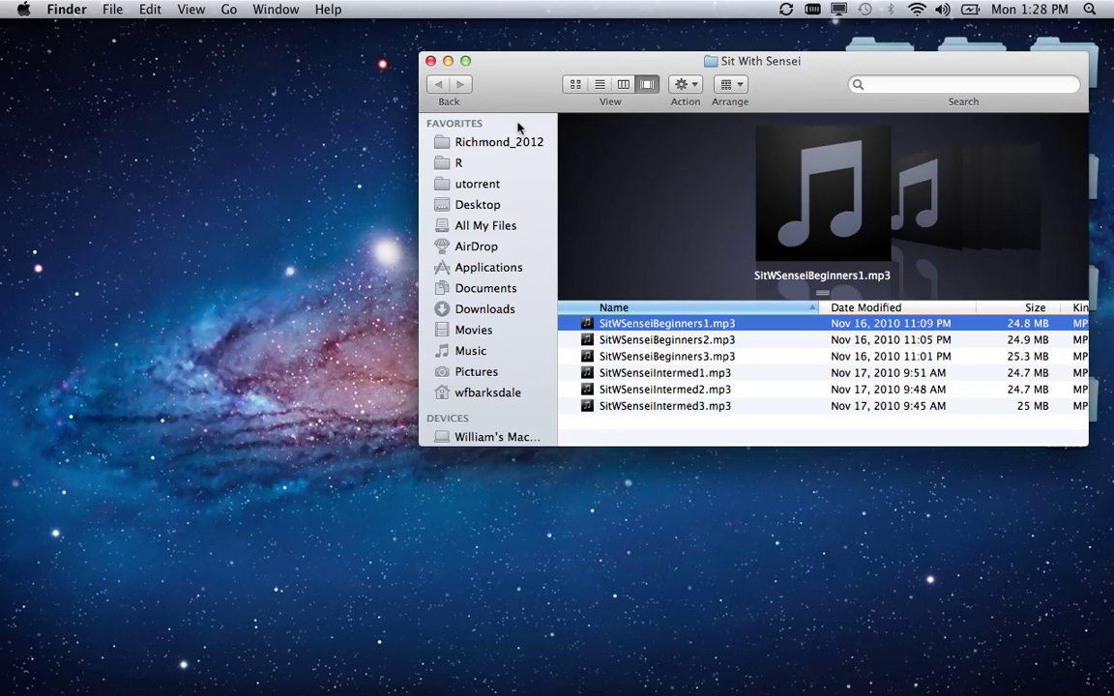
left_click(432, 61)
Switch to iTunes and add the Sit With Sensei folder from the Desktop to the library.
mouse_move(542, 658)
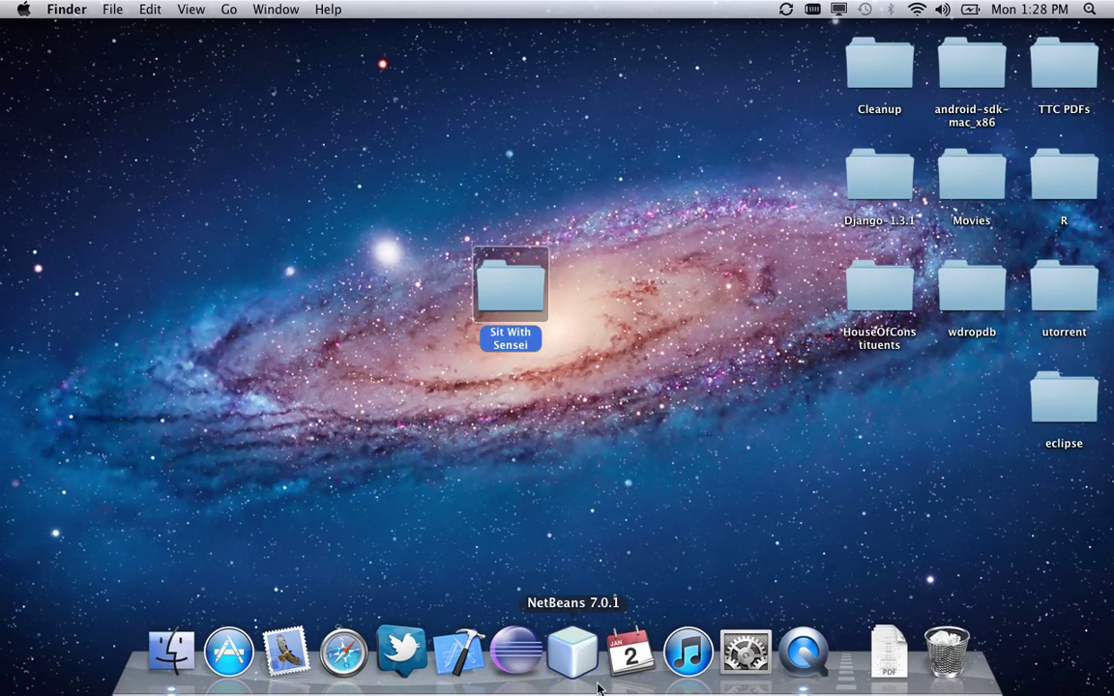
left_click(694, 650)
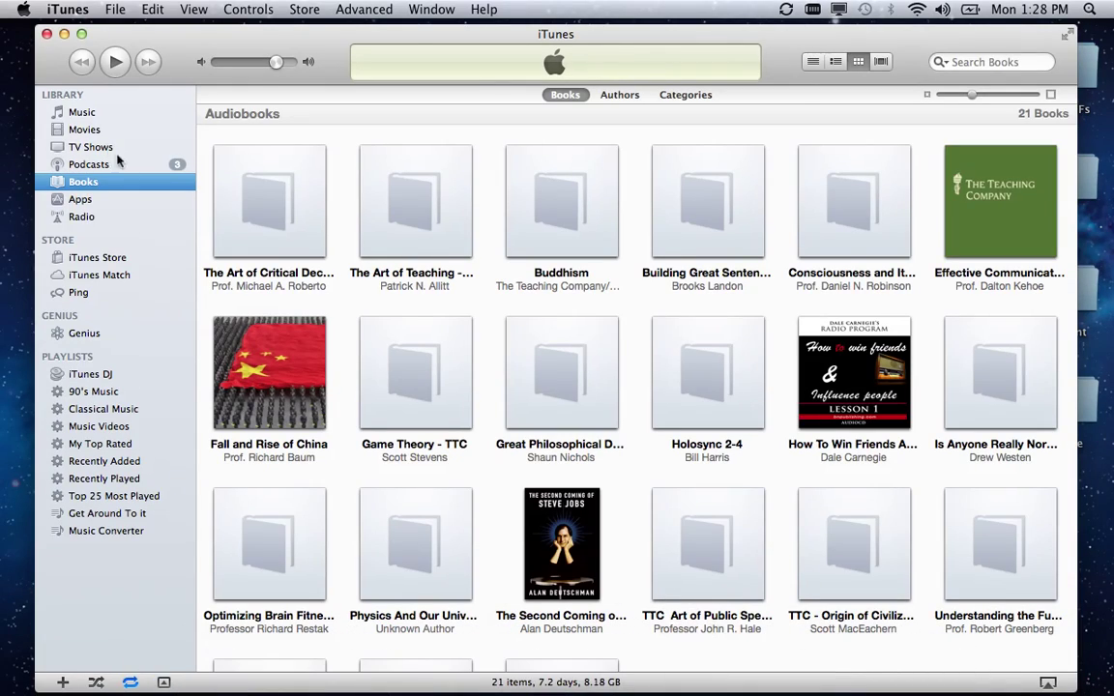
left_click(117, 10)
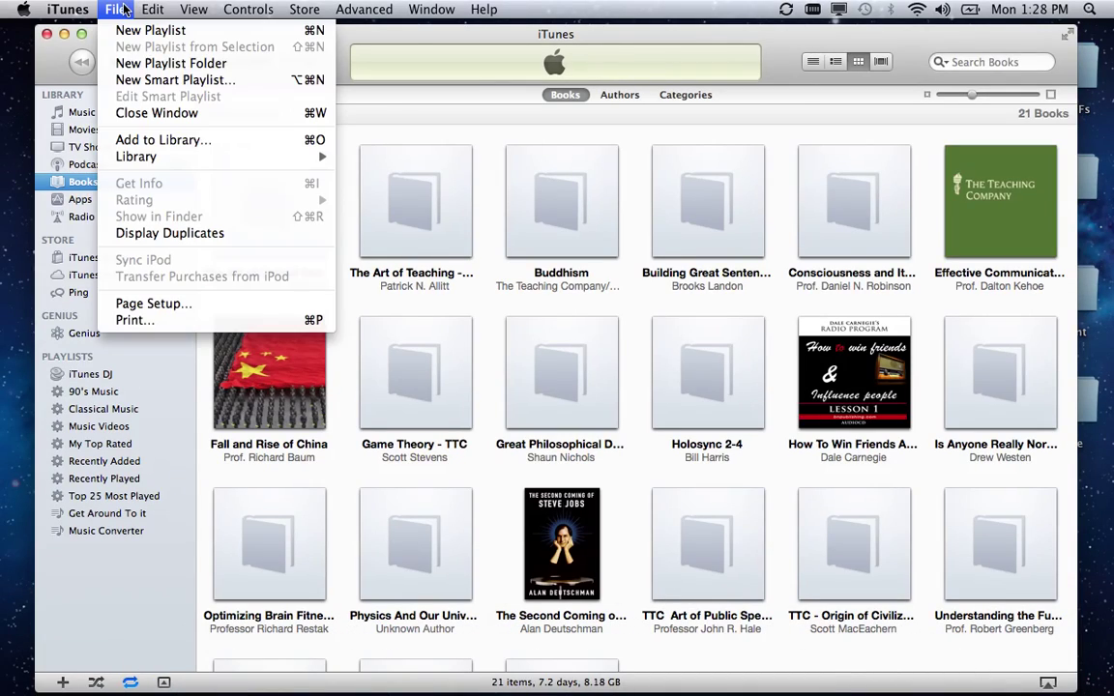
left_click(155, 140)
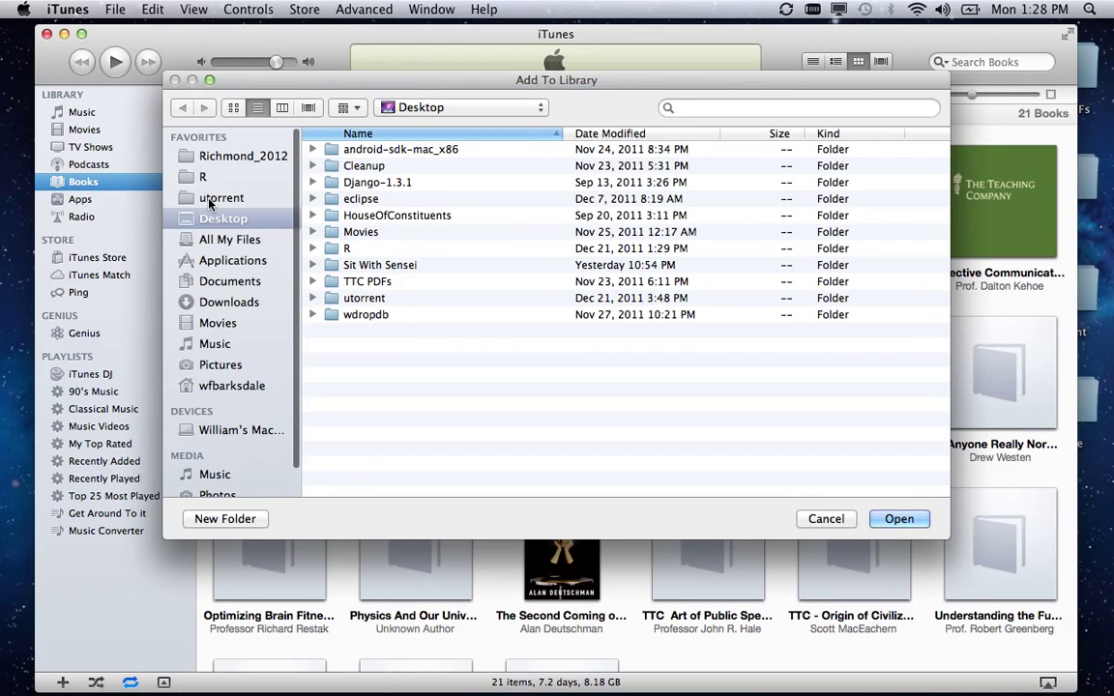
left_click(365, 268)
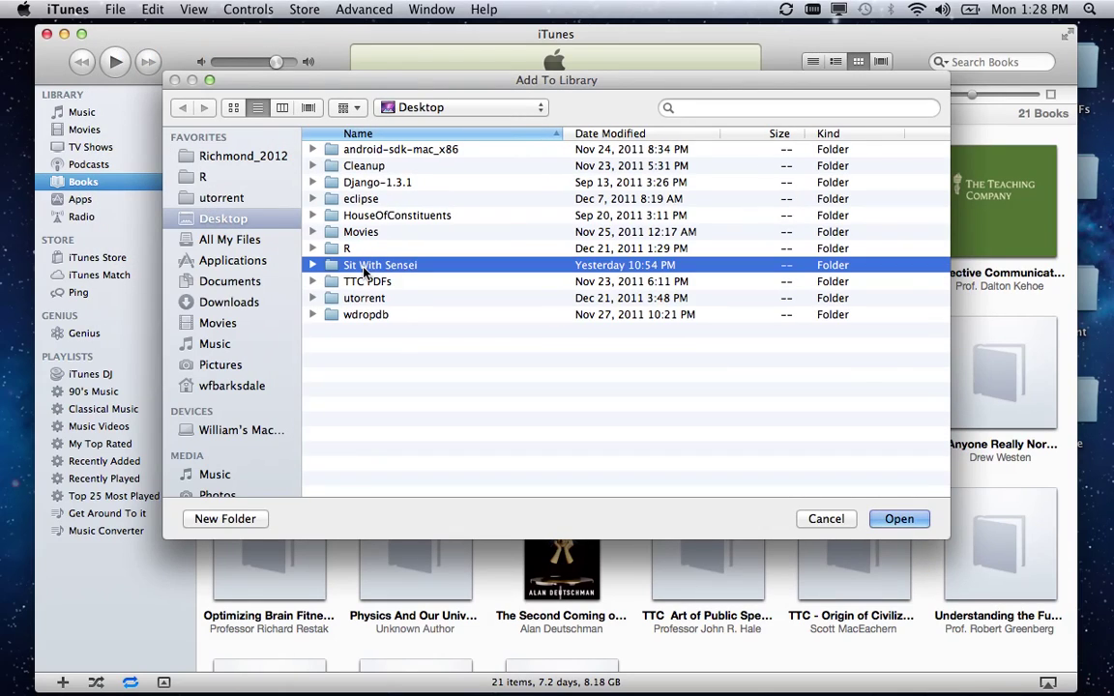
left_click(313, 266)
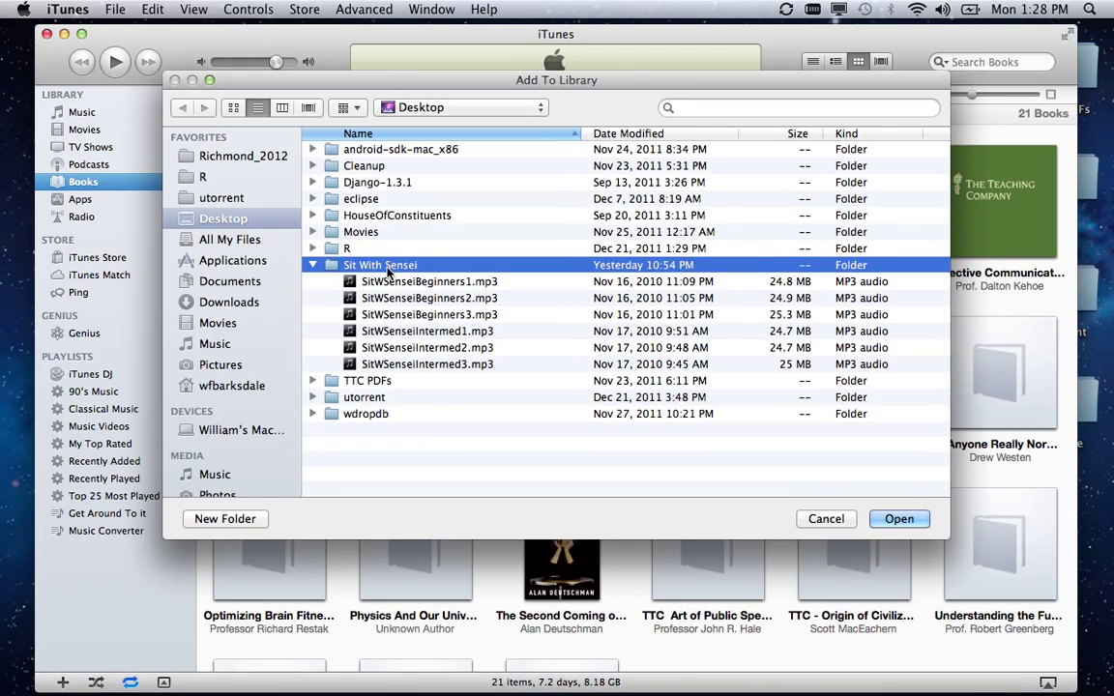
left_click(898, 519)
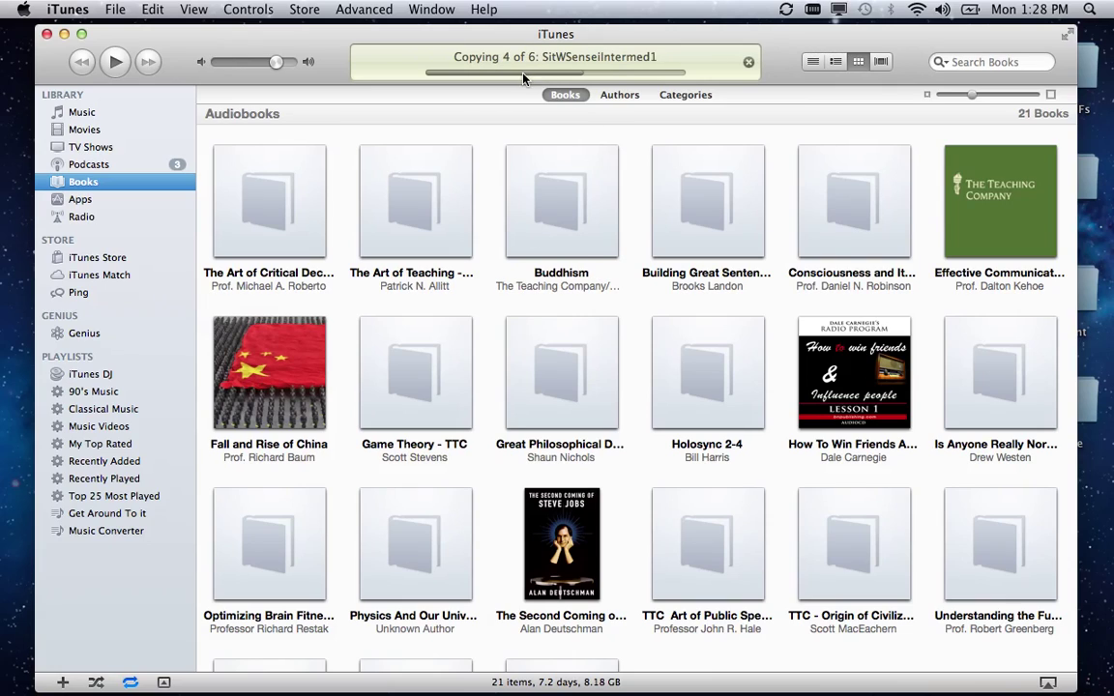
Search the music library for "Sit".
left_click(91, 113)
left_click(981, 61)
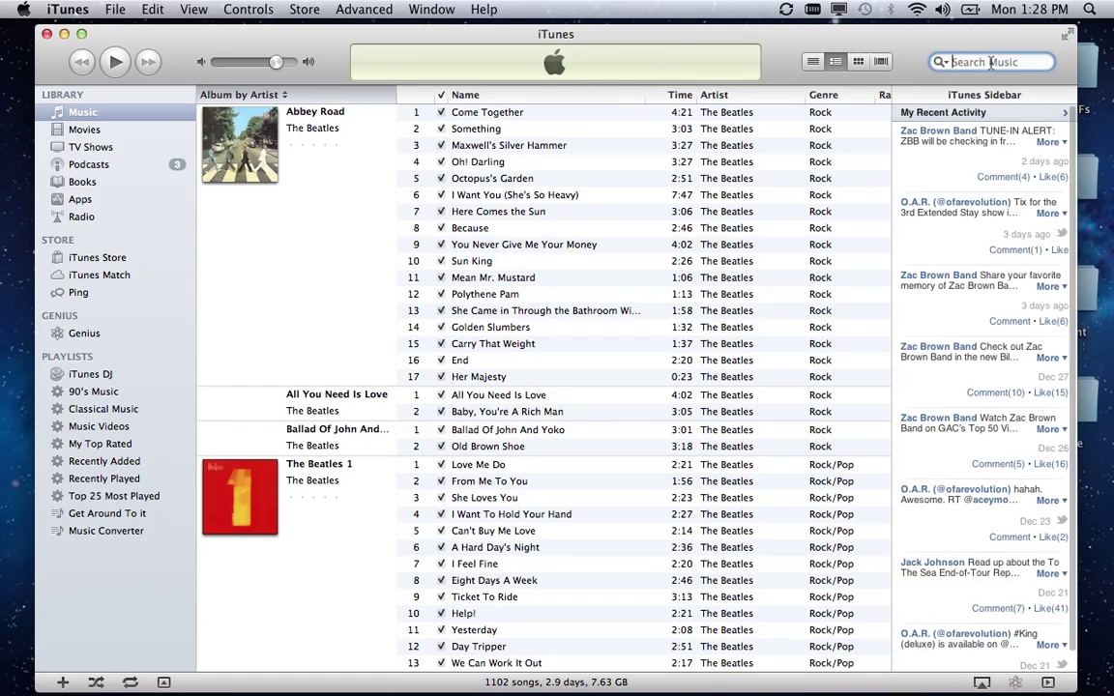
type("Sit")
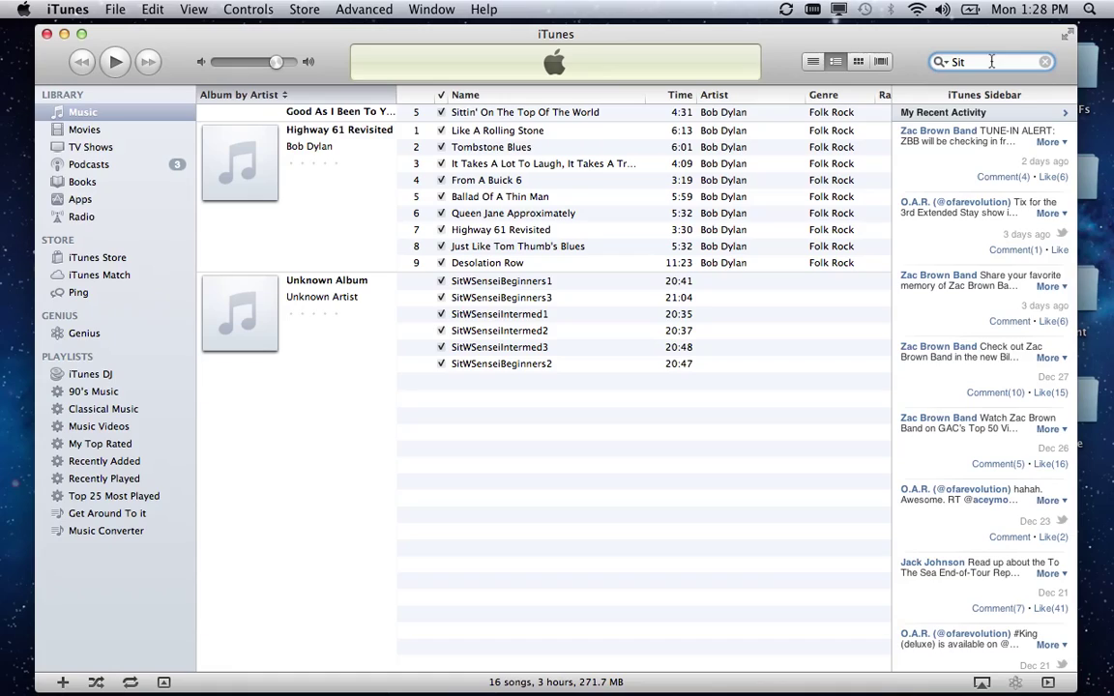
left_click(502, 283)
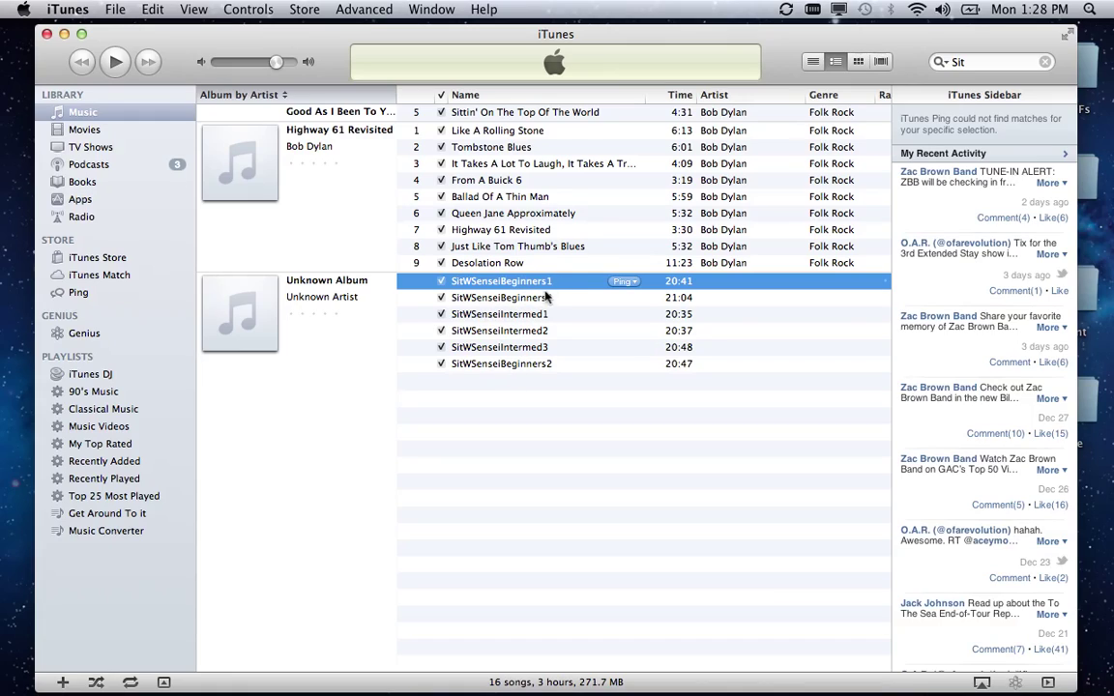
left_click(527, 298)
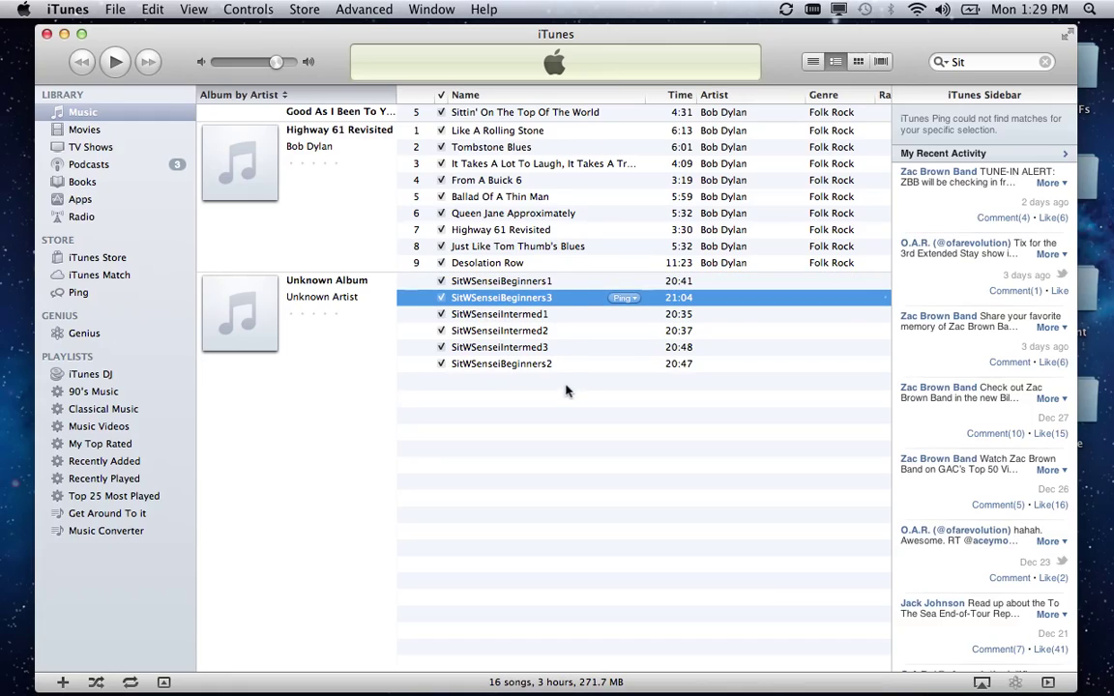
left_click(557, 364)
left_click(530, 283)
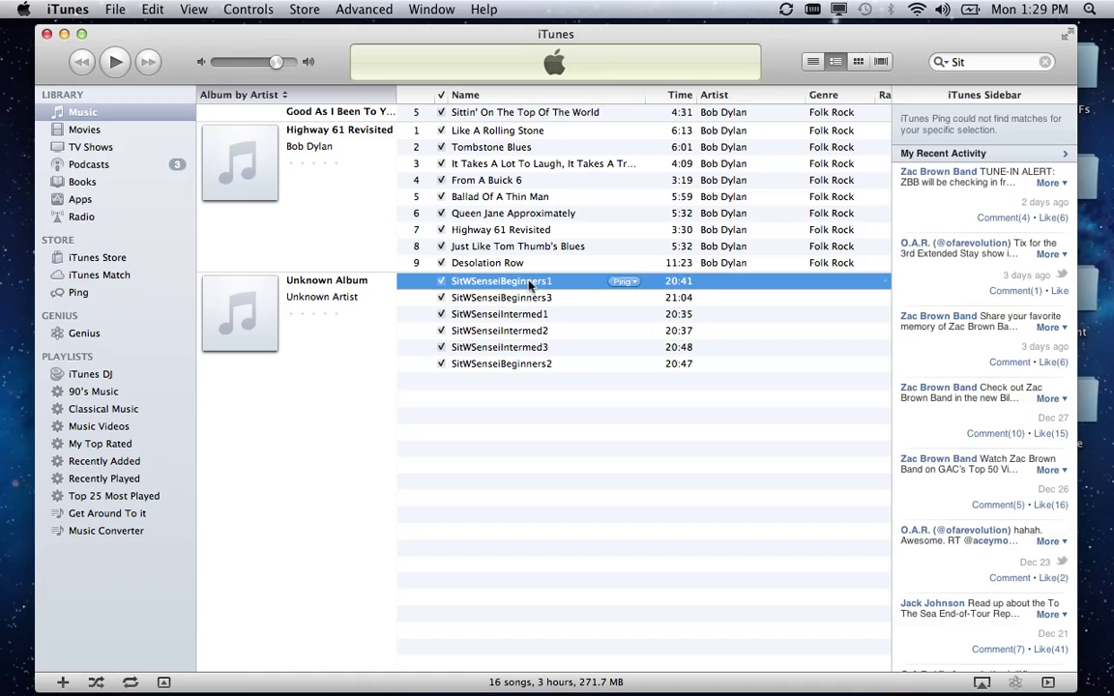
left_click(530, 298)
left_click(530, 314)
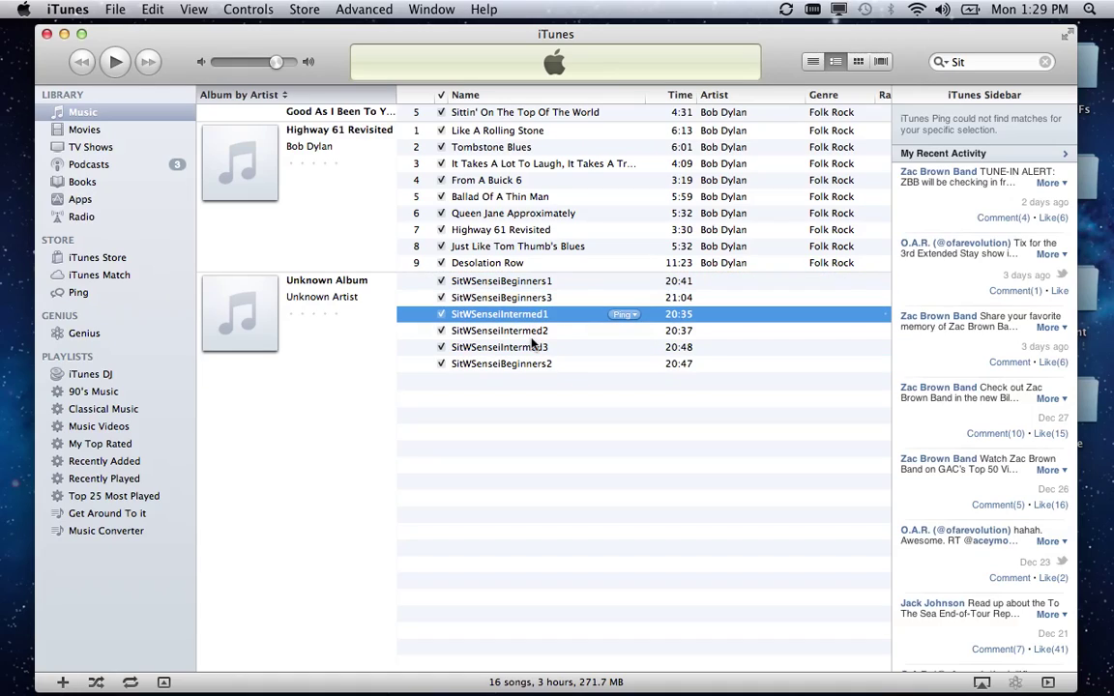
left_click(532, 346)
Select the tracks SitWSenseiBeginners1, 2 and 3 together and open their shared information for editing.
left_click(527, 284)
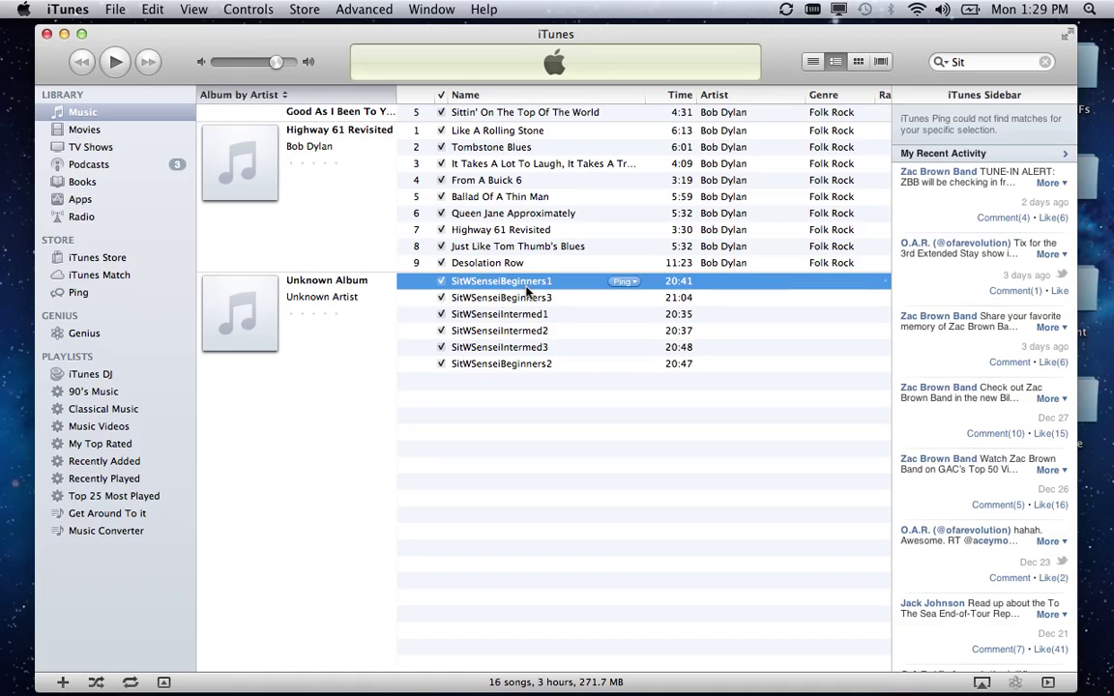
left_click(539, 297, "super")
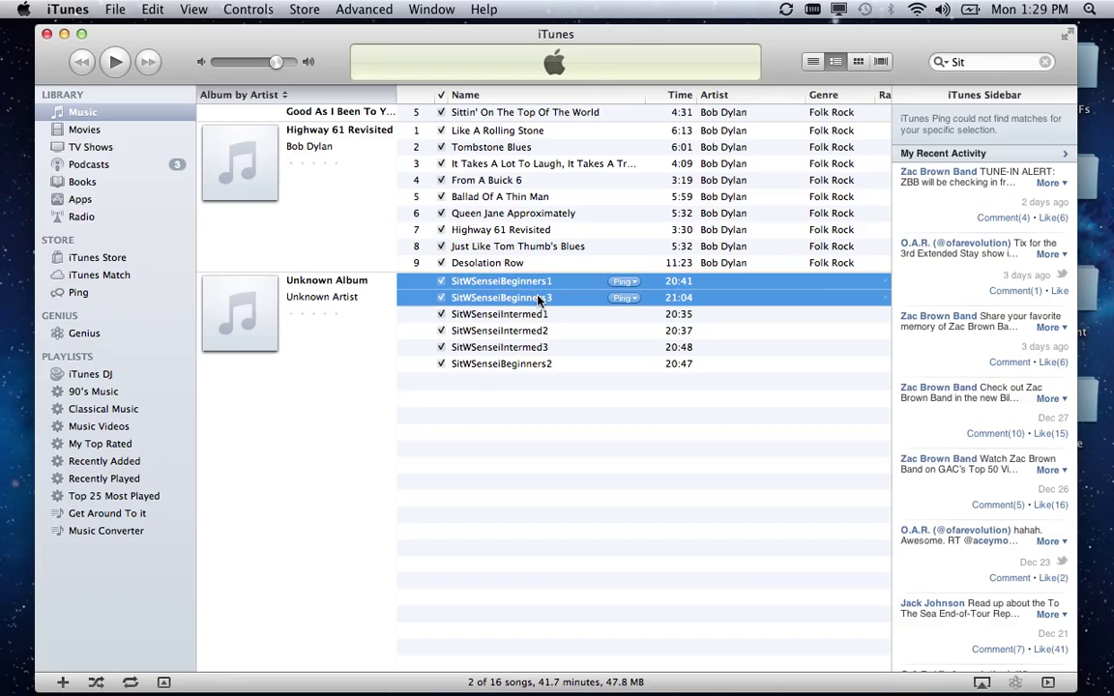
left_click(539, 363, "super")
right_click(539, 367)
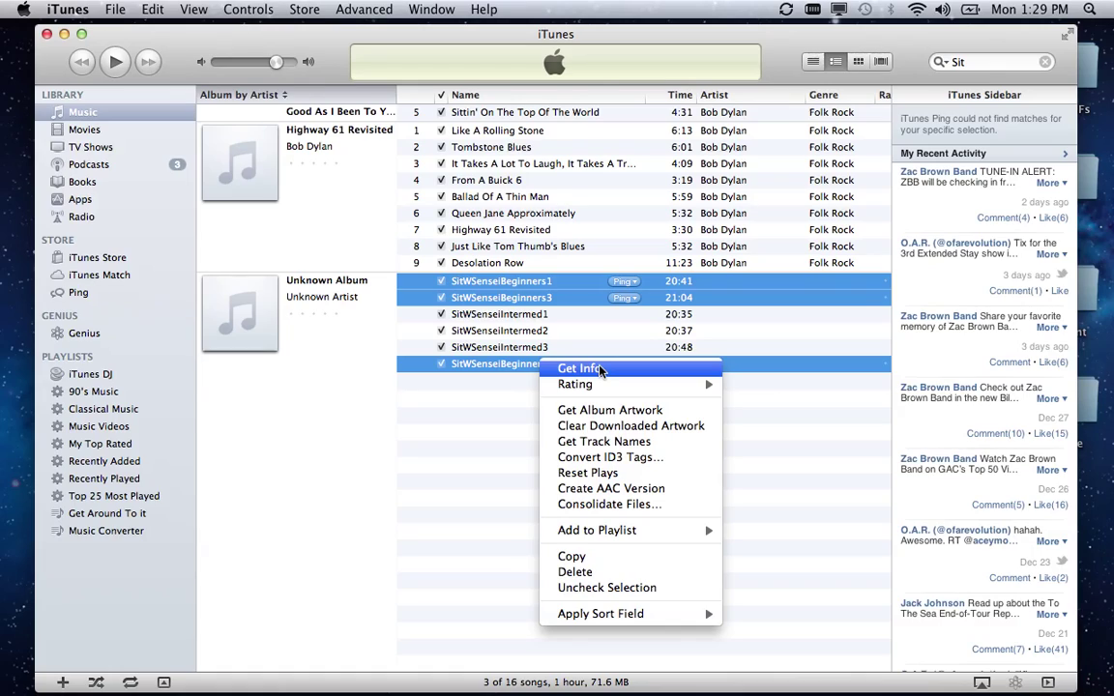
left_click(600, 369)
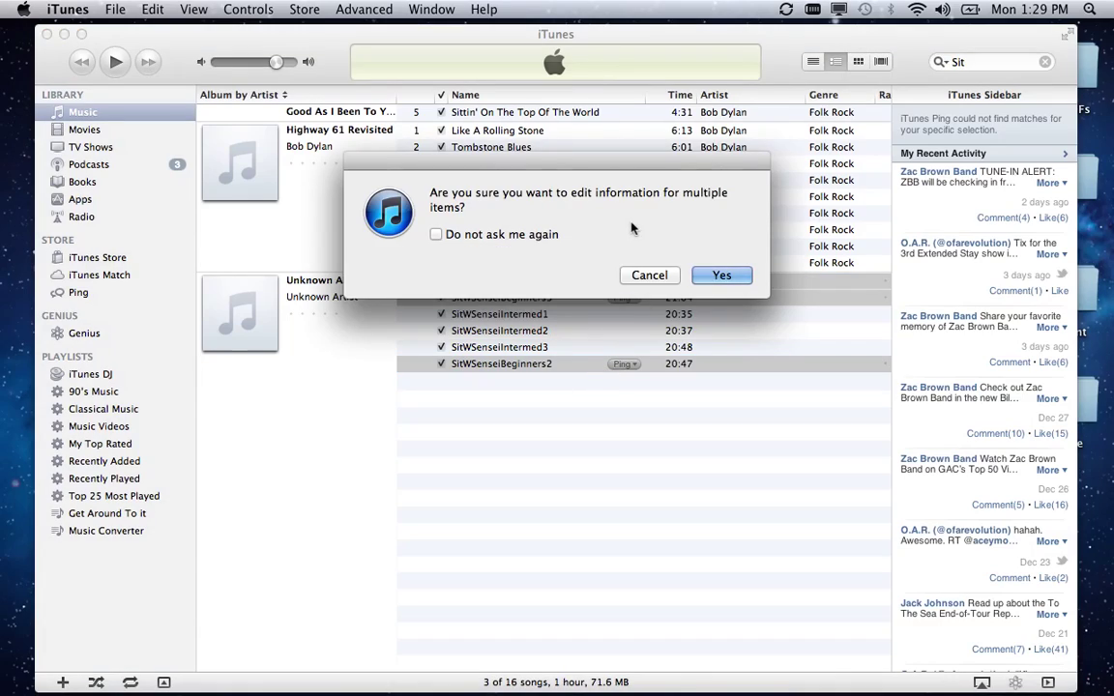
left_click_drag(398, 179, 677, 191)
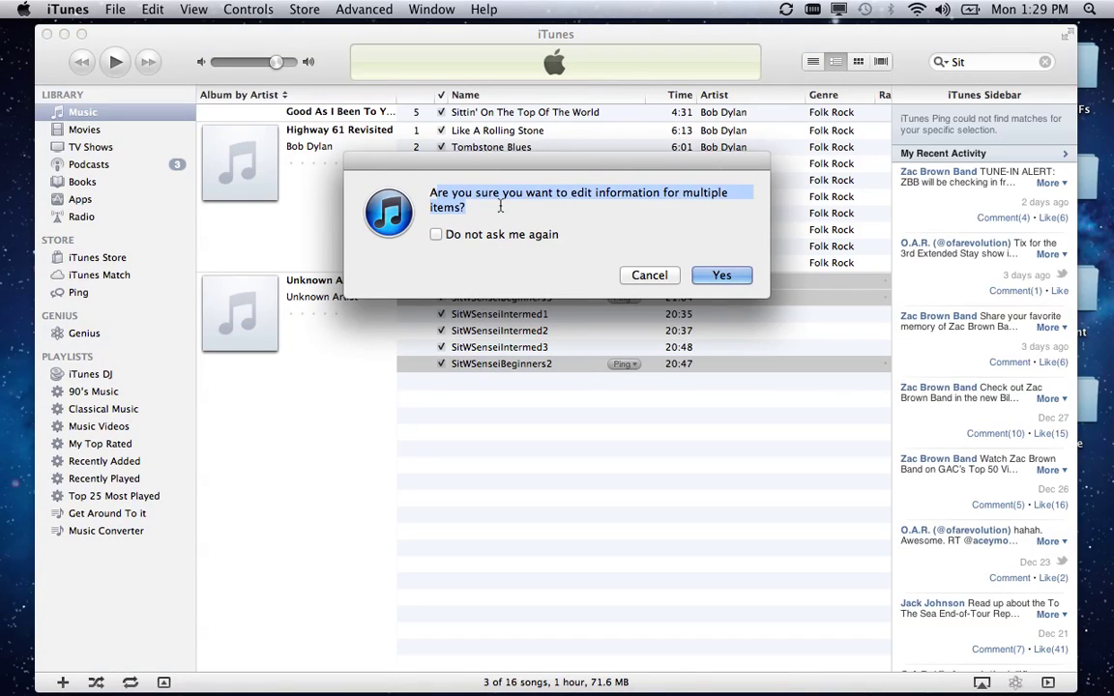
left_click(655, 194)
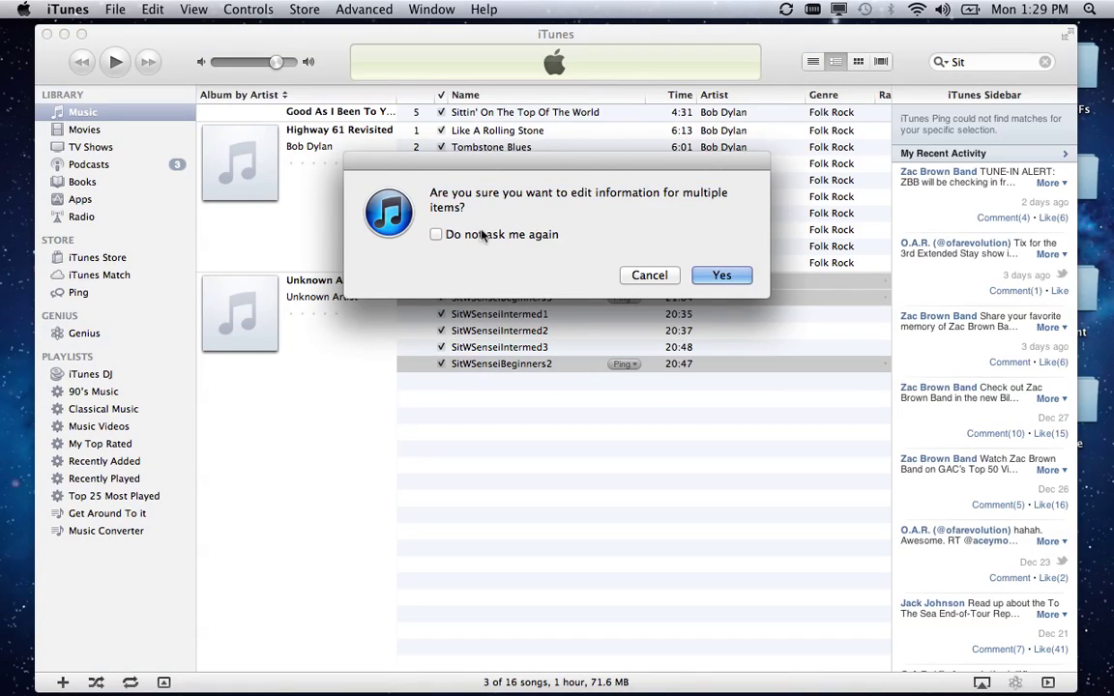
left_click_drag(554, 171, 547, 112)
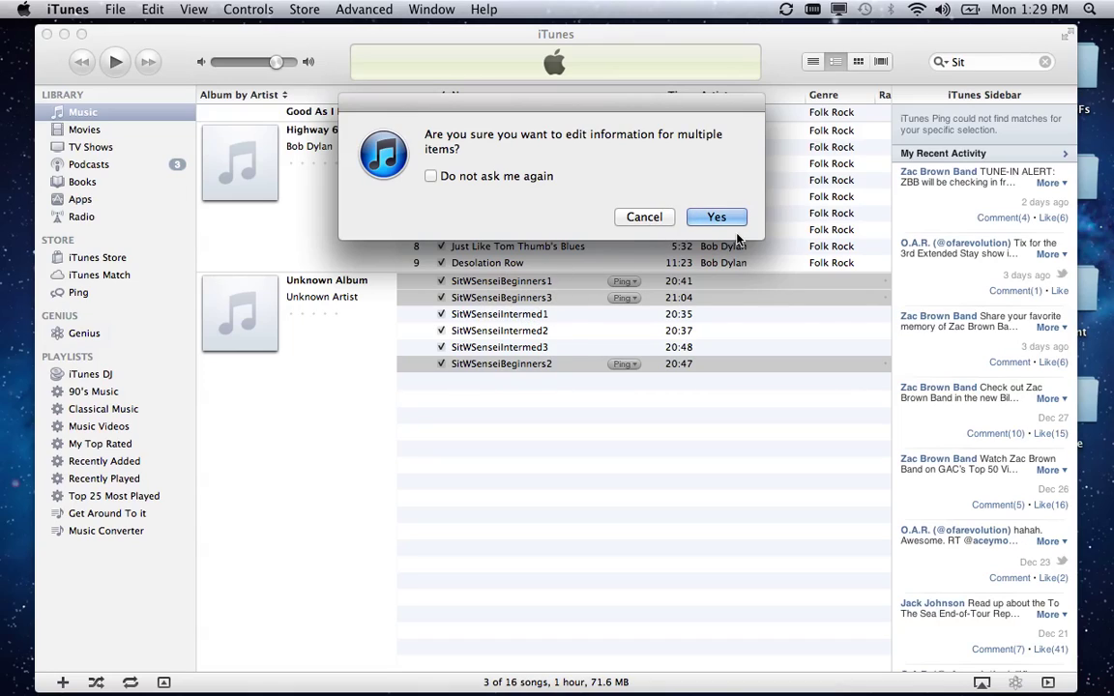
left_click(717, 215)
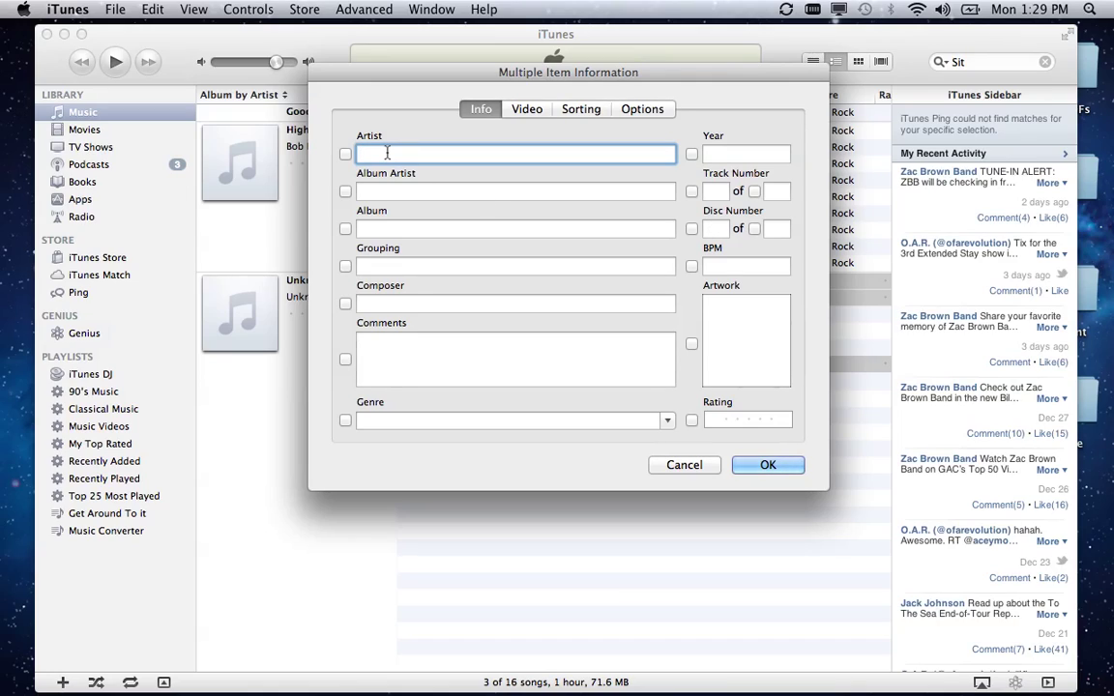
Enter the teacher's name as the artist and set the album to "Sitting With Sensei (Beginner)".
type("Tauin Ellisto")
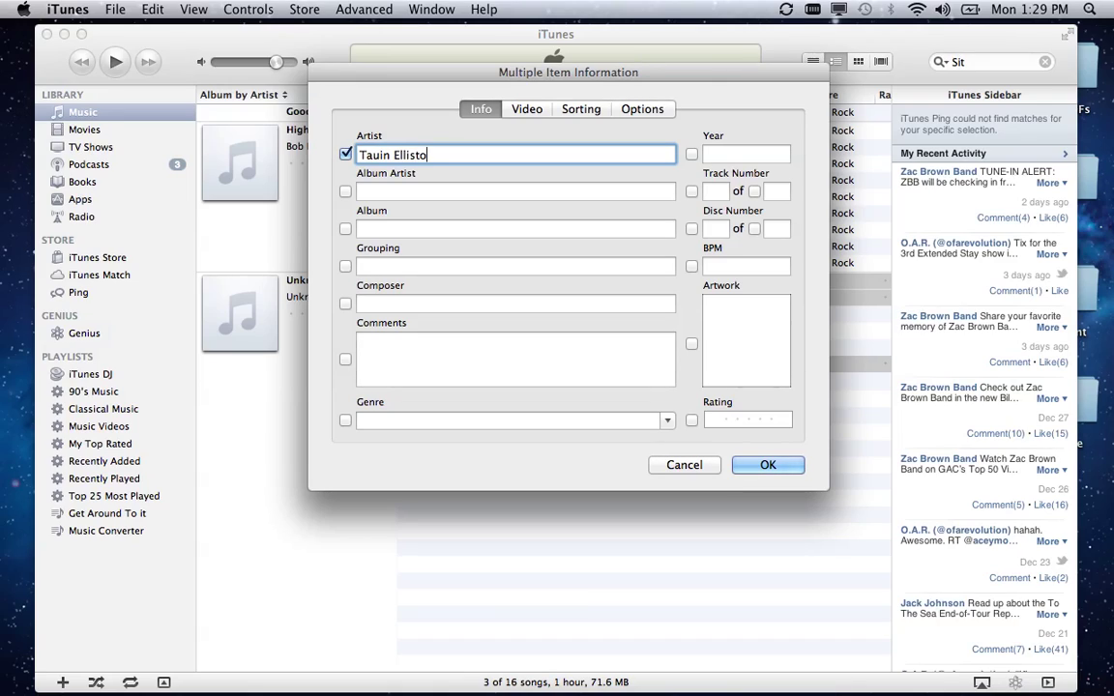
type("n-roshi")
left_click(380, 229)
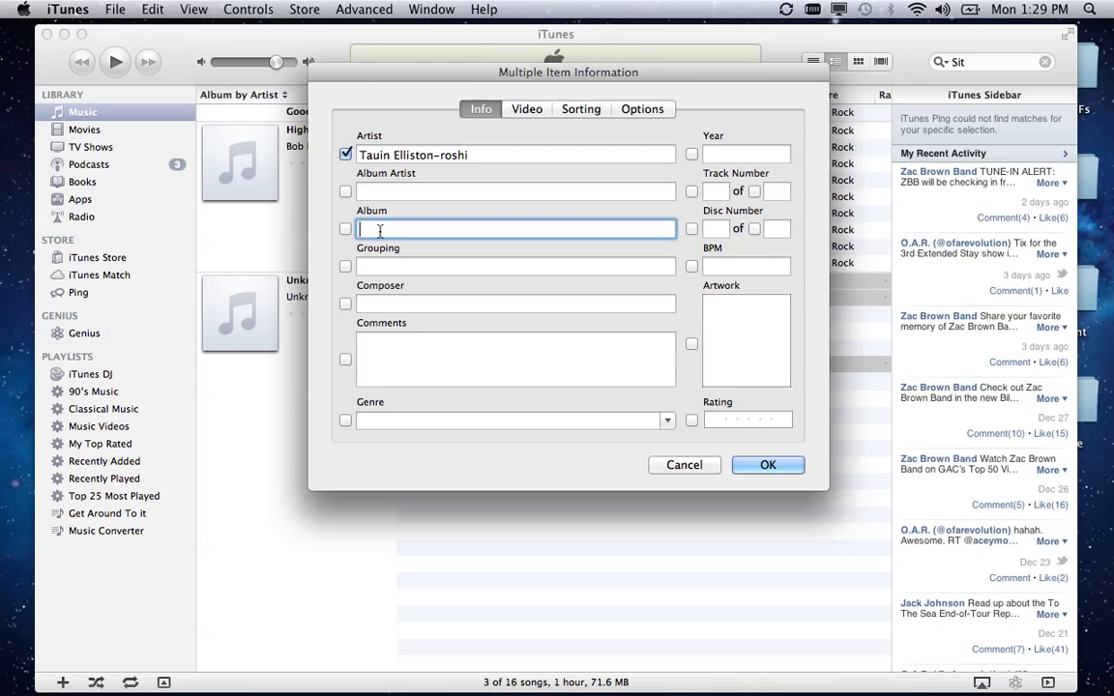
type("Sitting With Sen")
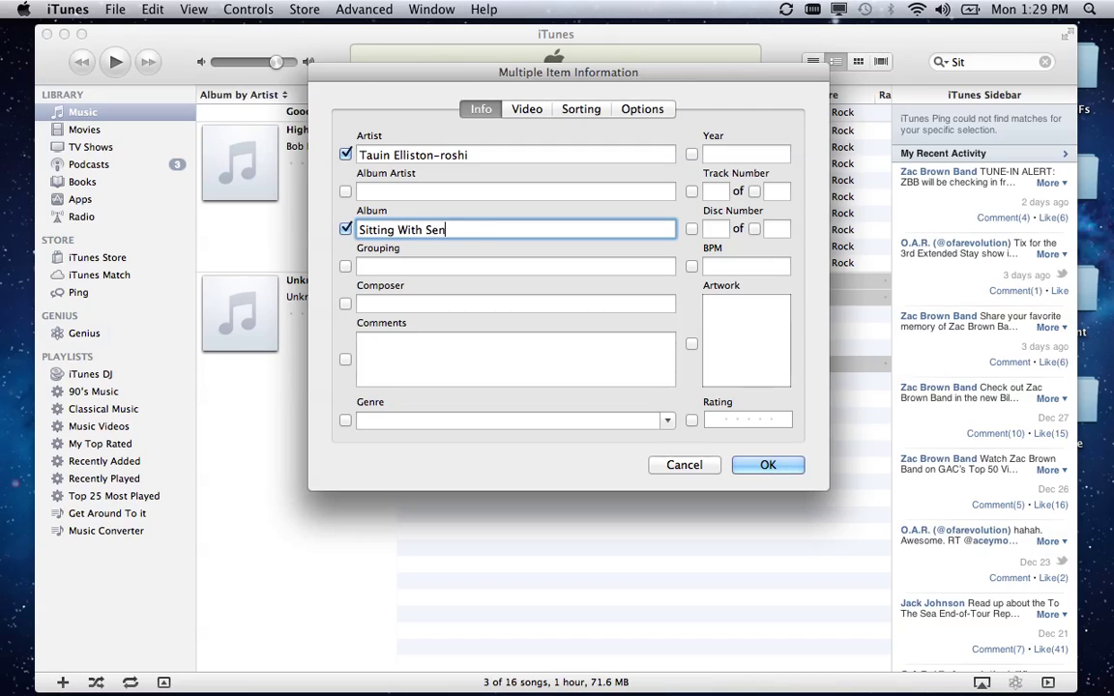
type("sei (Beginner)")
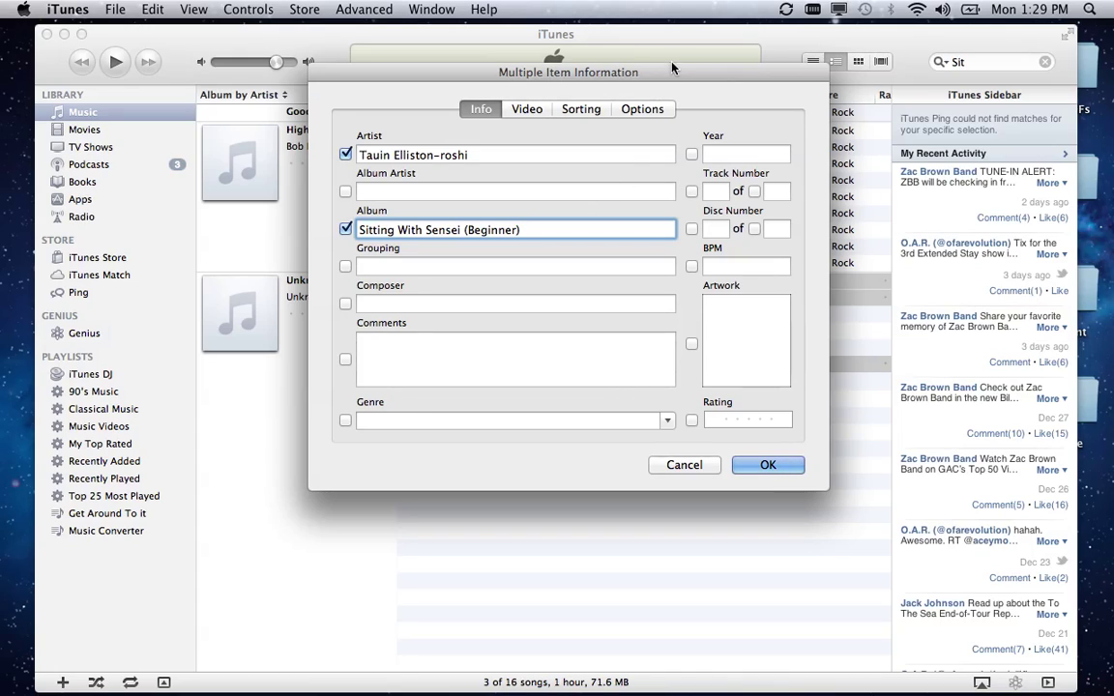
Set the three tracks' media kind to Audiobook and Remember position to Yes, and check the Books library.
left_click(654, 109)
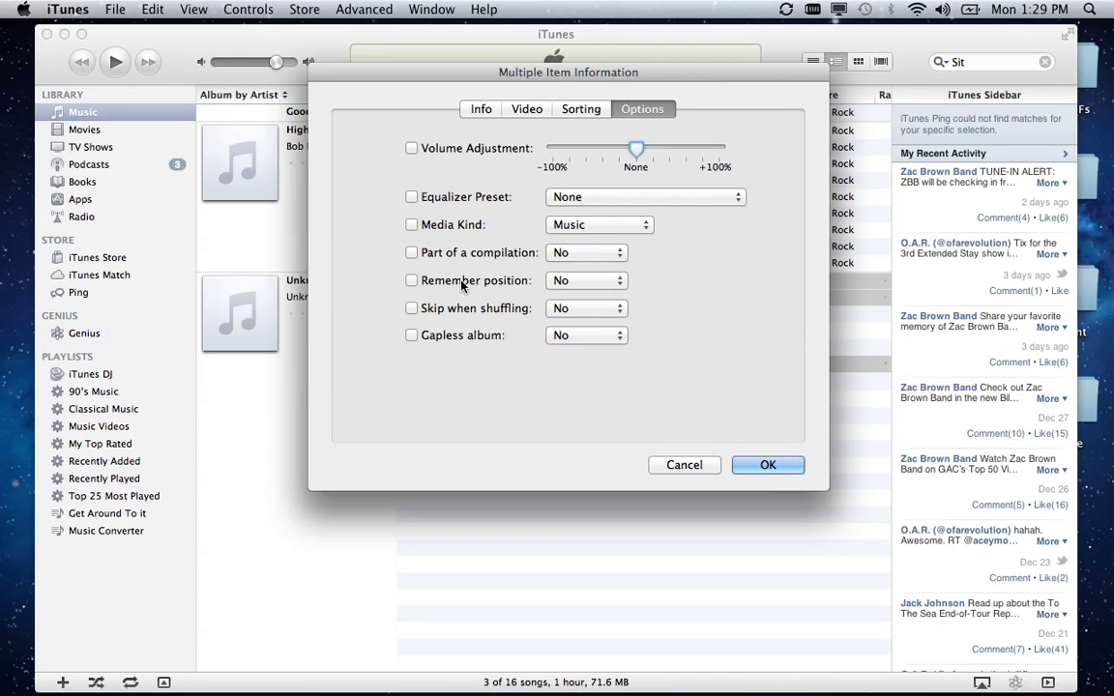
left_click(593, 227)
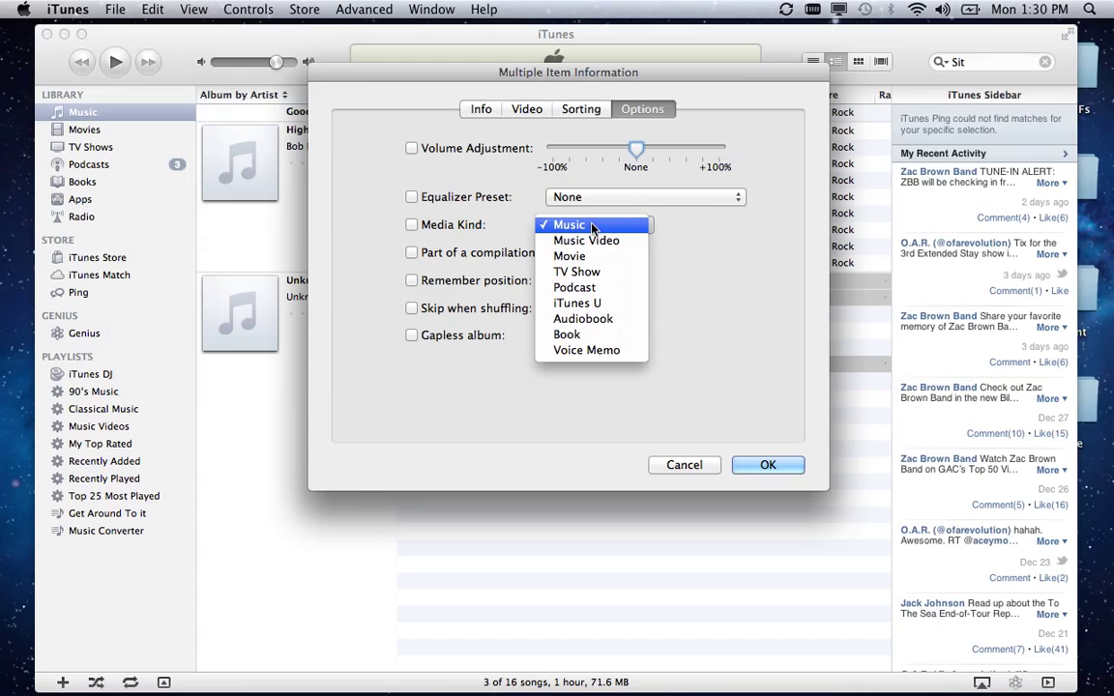
left_click(594, 320)
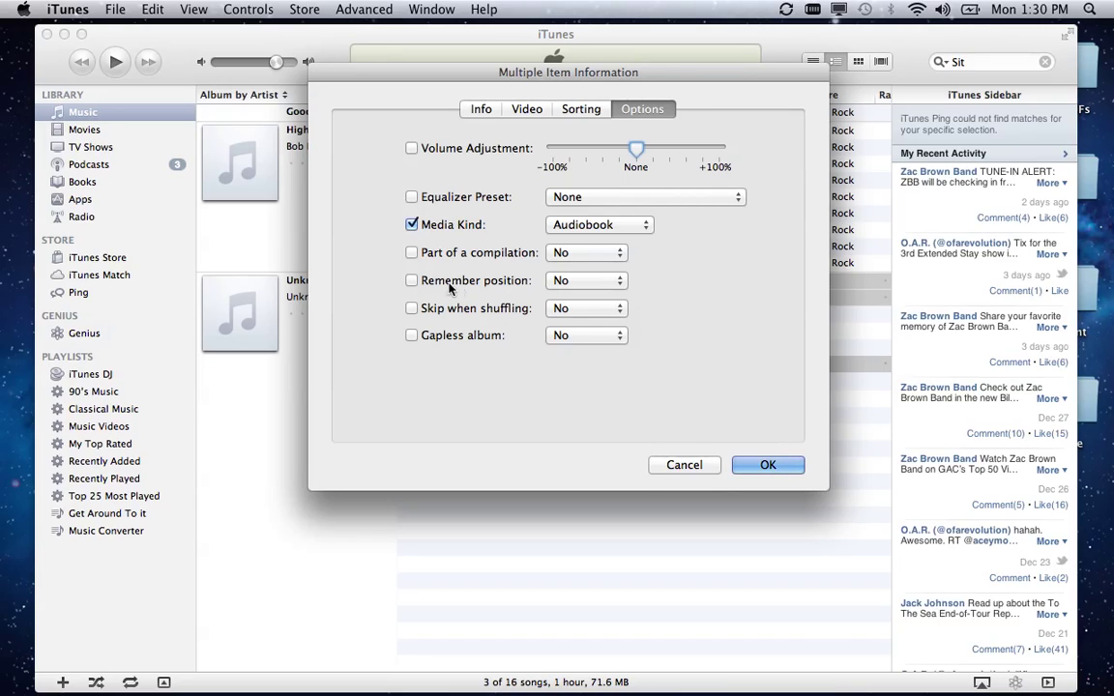
left_click(563, 281)
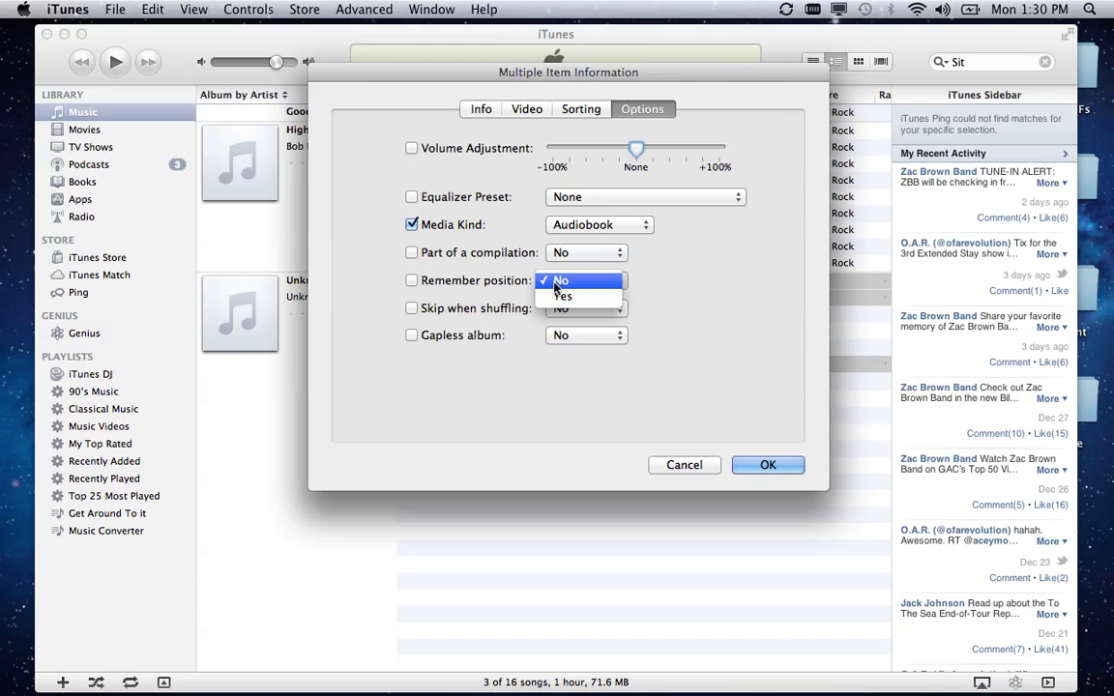
left_click(563, 300)
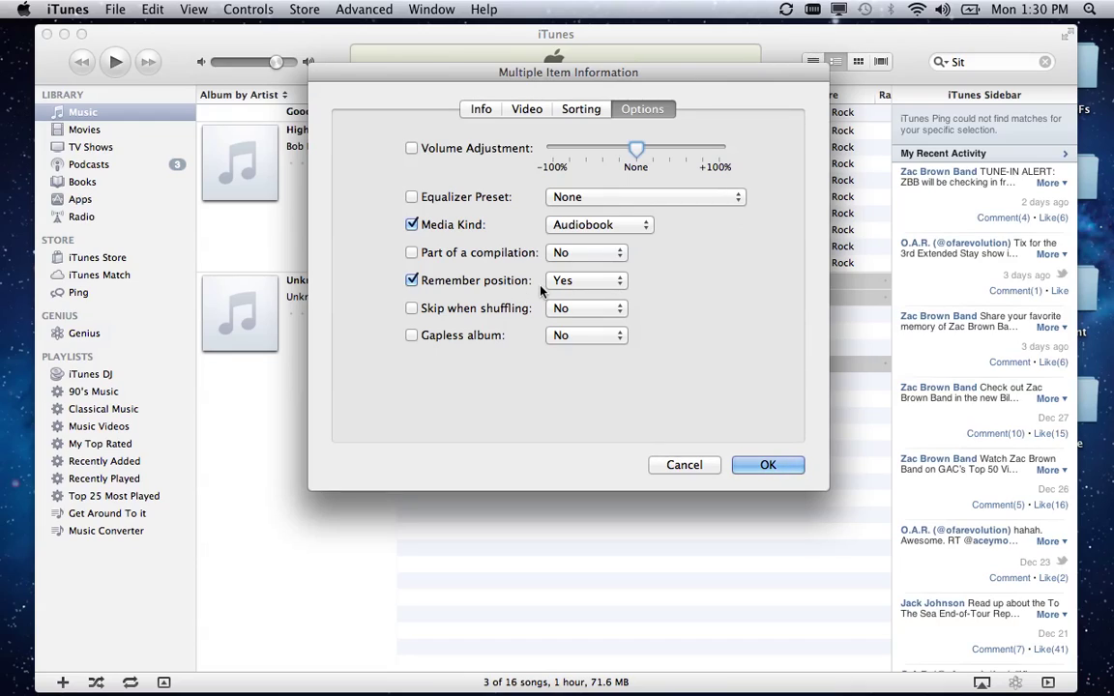
left_click(764, 465)
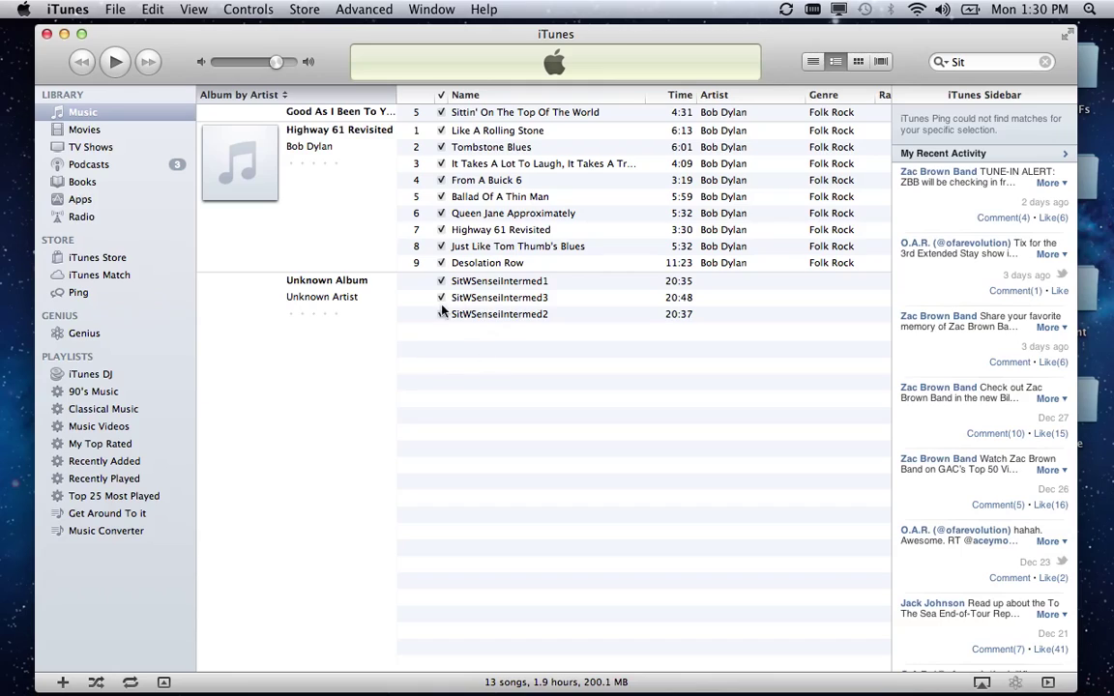
left_click(78, 182)
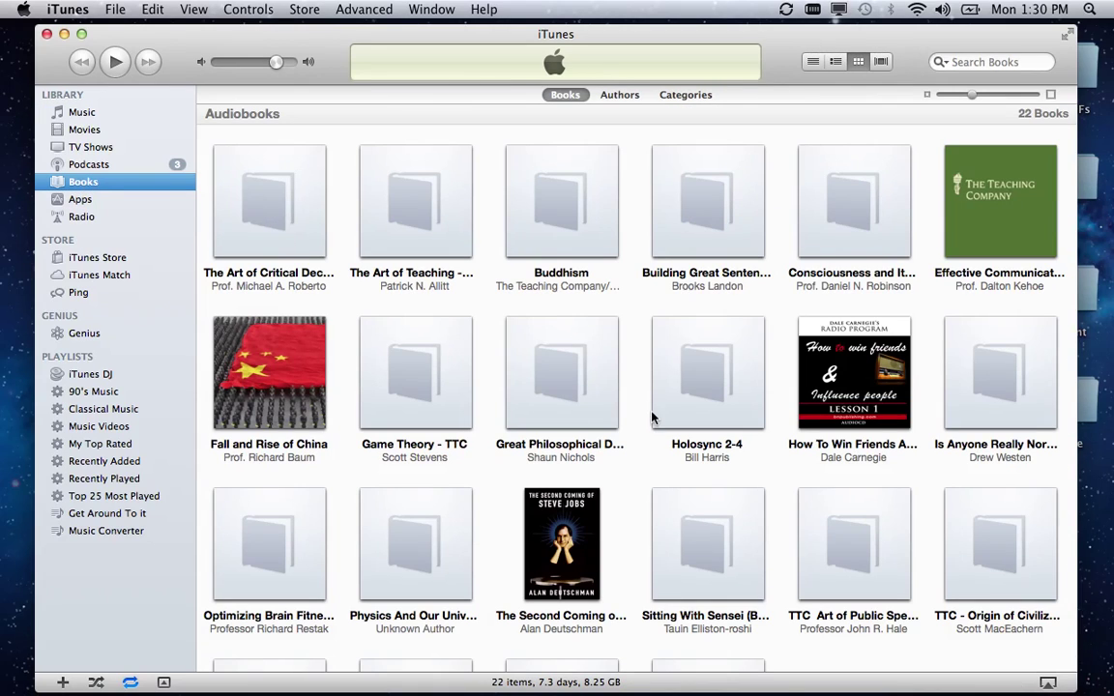
Open the "Sitting With Sensei (Beginner)" audiobook in the Books library to check its tracks.
scroll(652, 418, "down", 4)
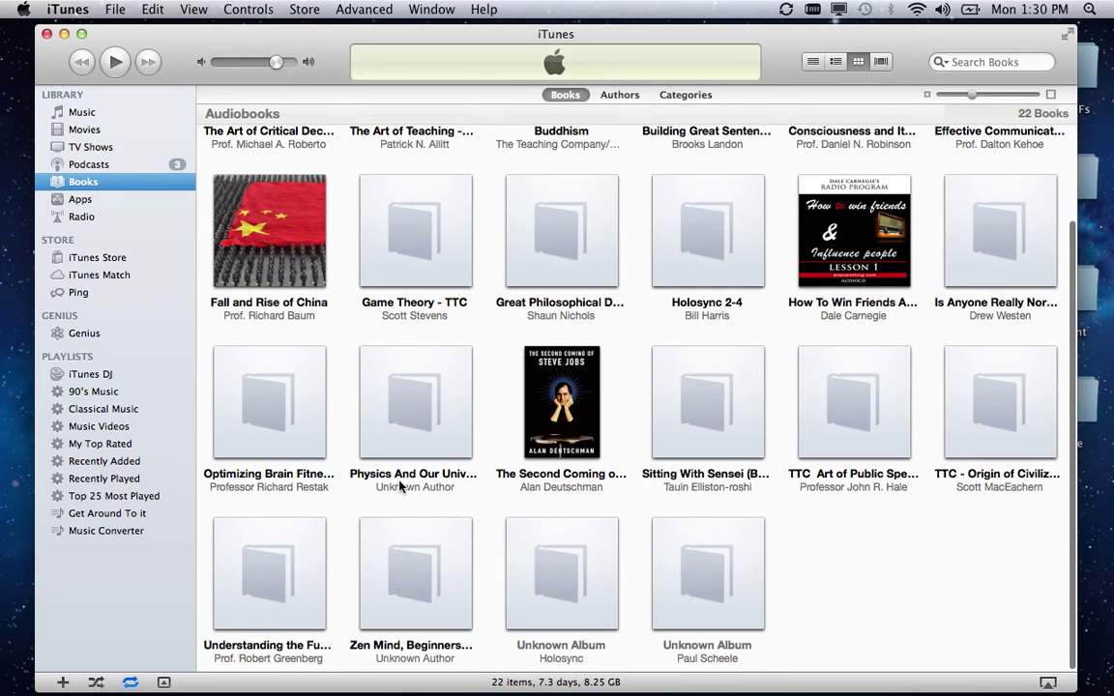
double_click(719, 414)
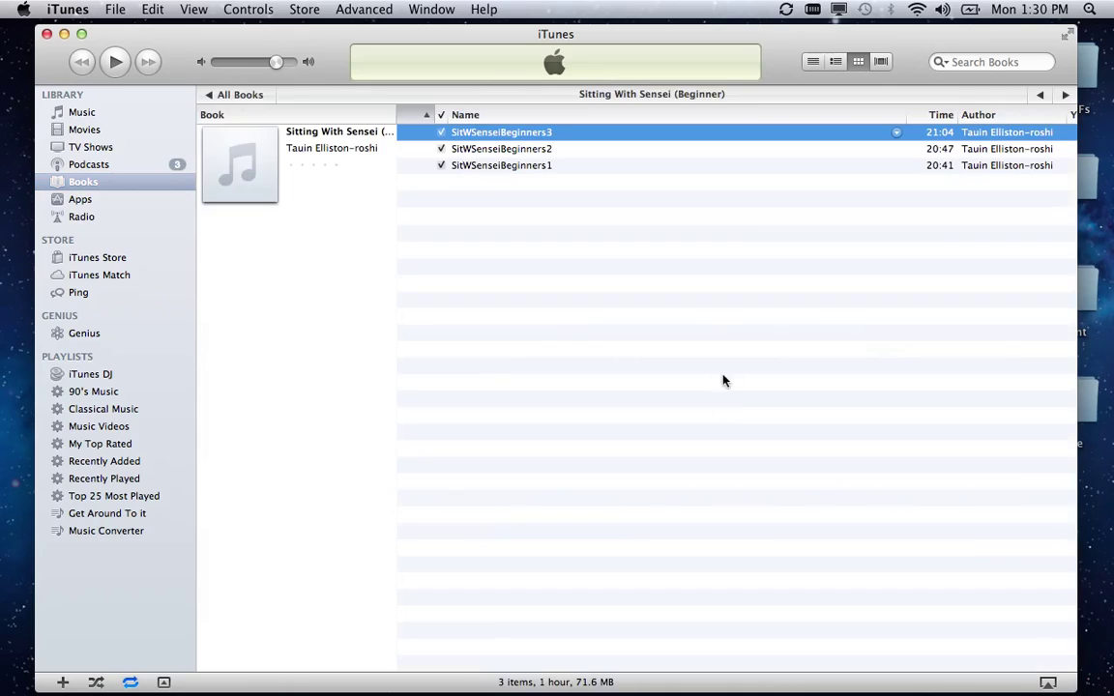
Return to the music library and search it for "Sit".
left_click(97, 114)
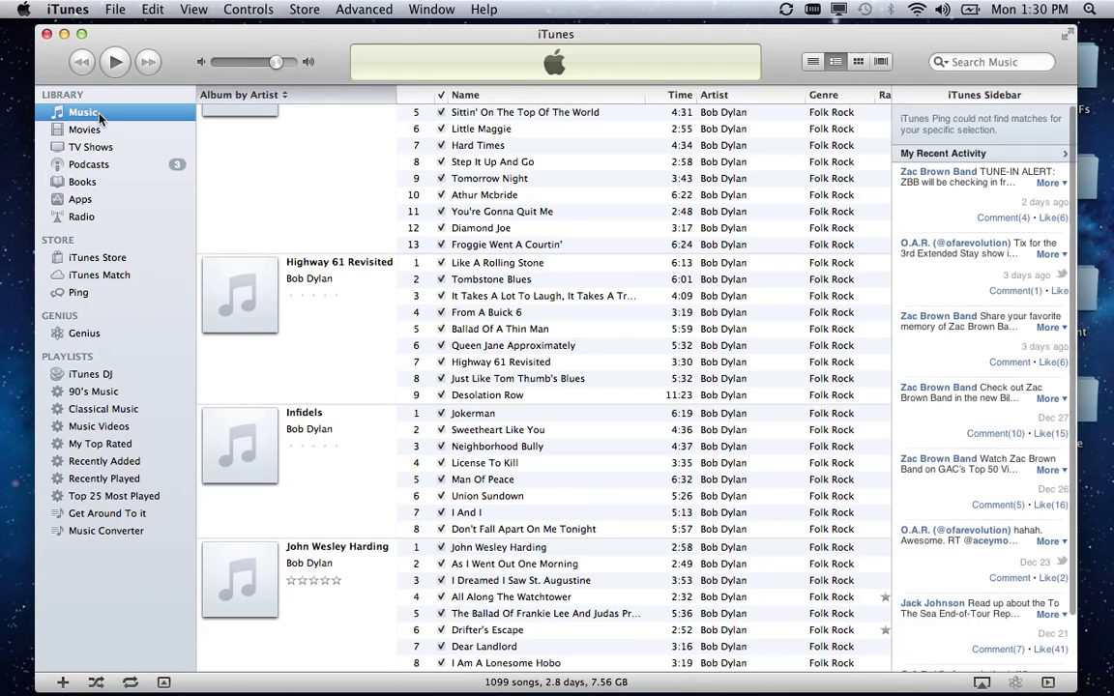
left_click(973, 61)
type("Sit")
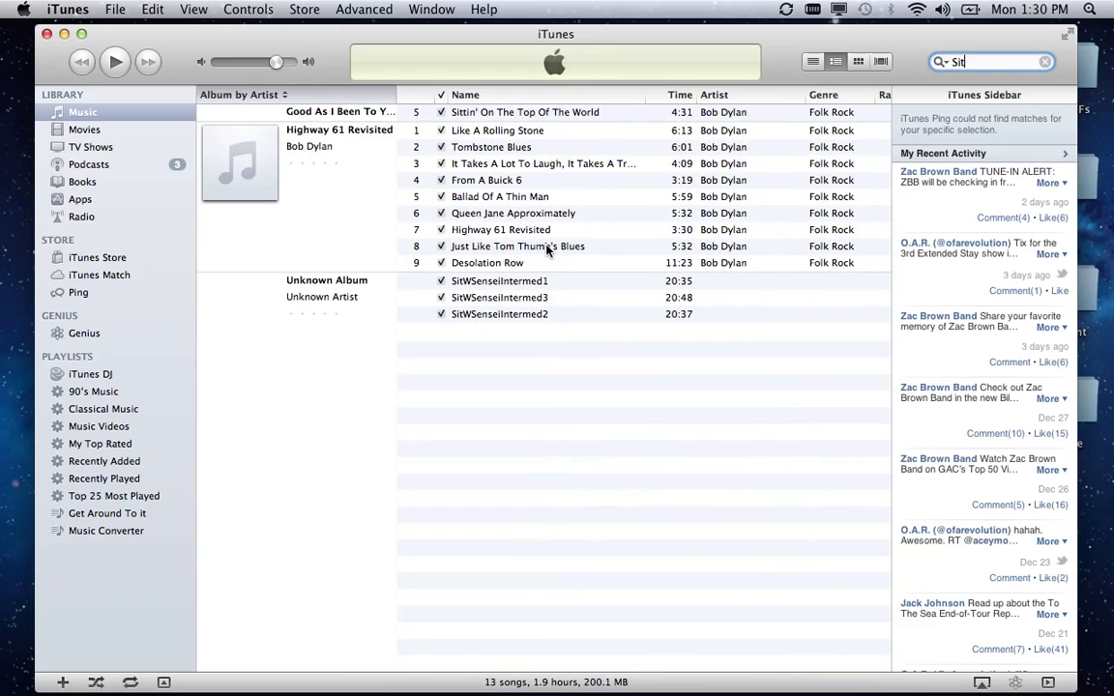
left_click(542, 281)
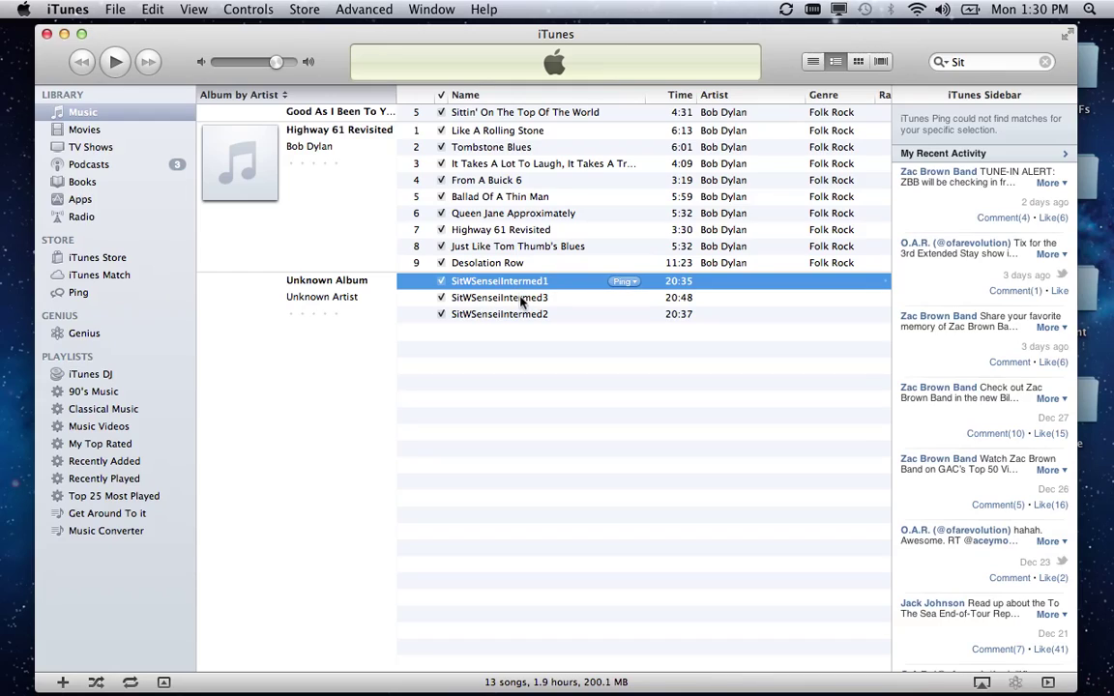
left_click(524, 298, "shift")
left_click(524, 315, "shift")
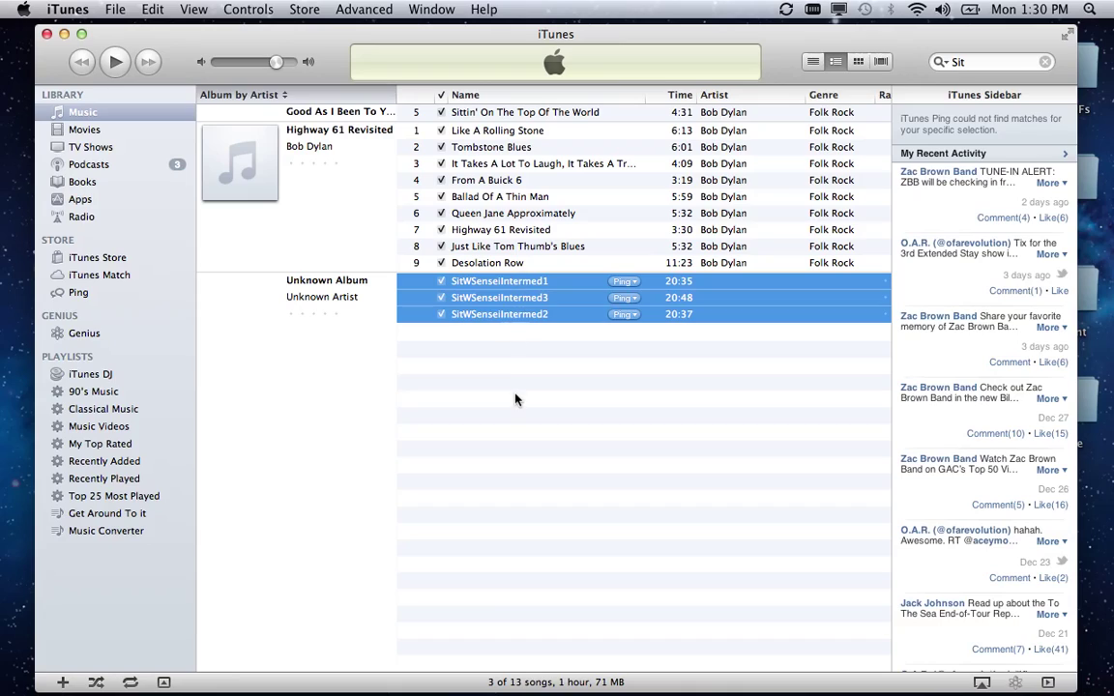
left_click(599, 401)
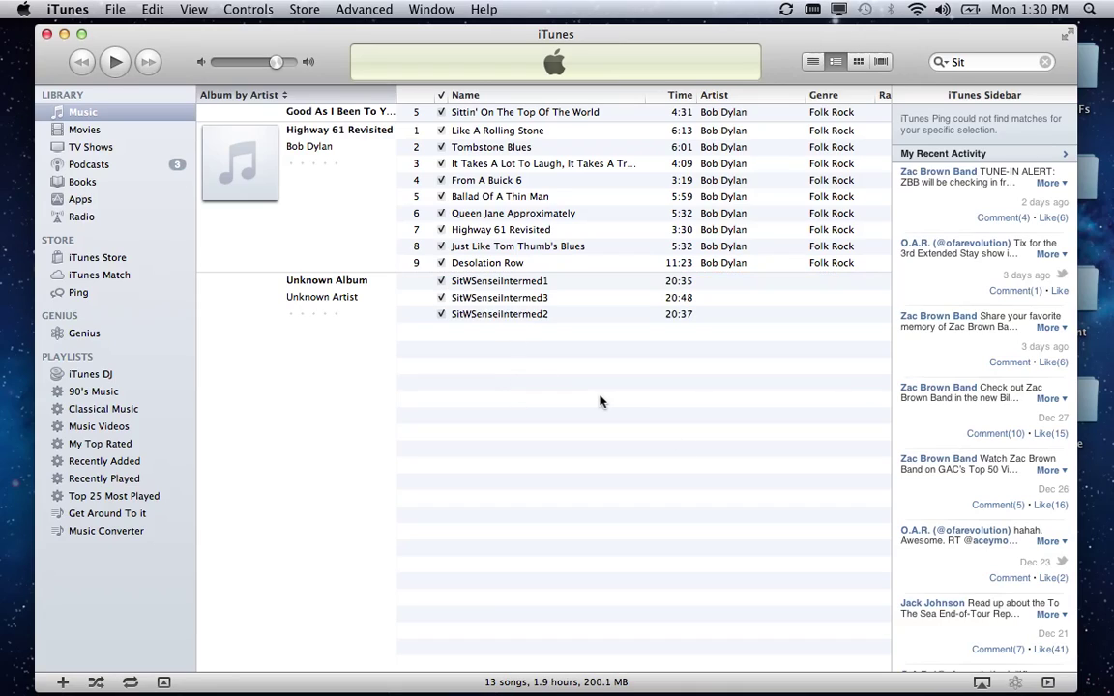
Select the tracks SitWSenseiIntermed1, 2 and 3 together and open their shared information for editing.
left_click(527, 283)
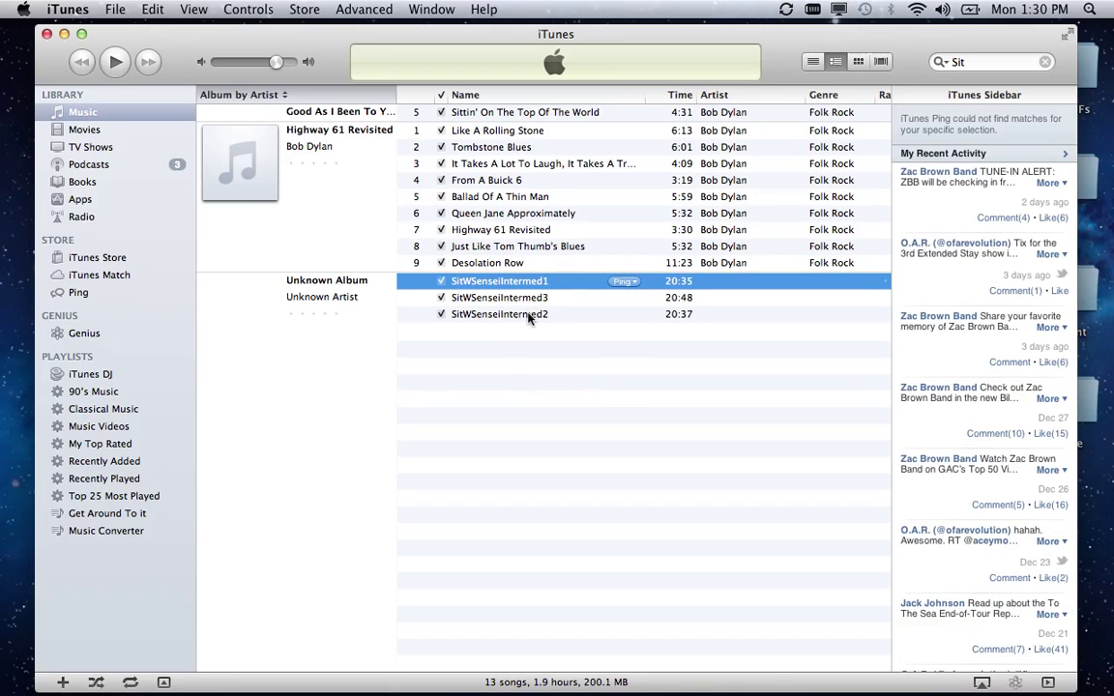
left_click(529, 315, "shift")
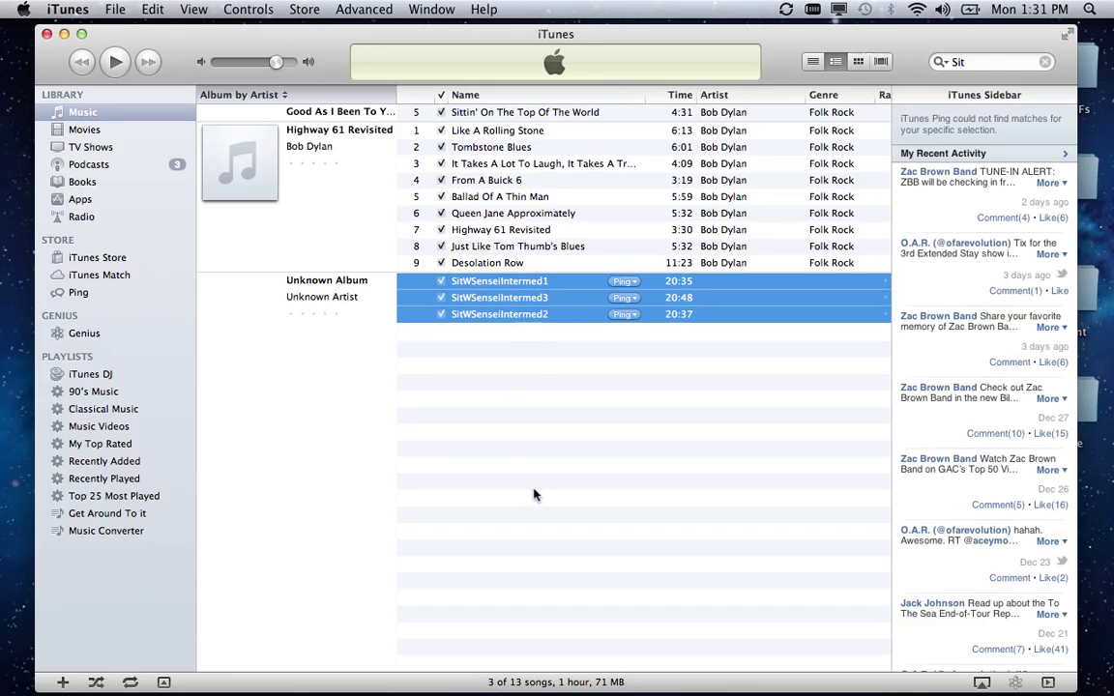
right_click(507, 300)
left_click(553, 304)
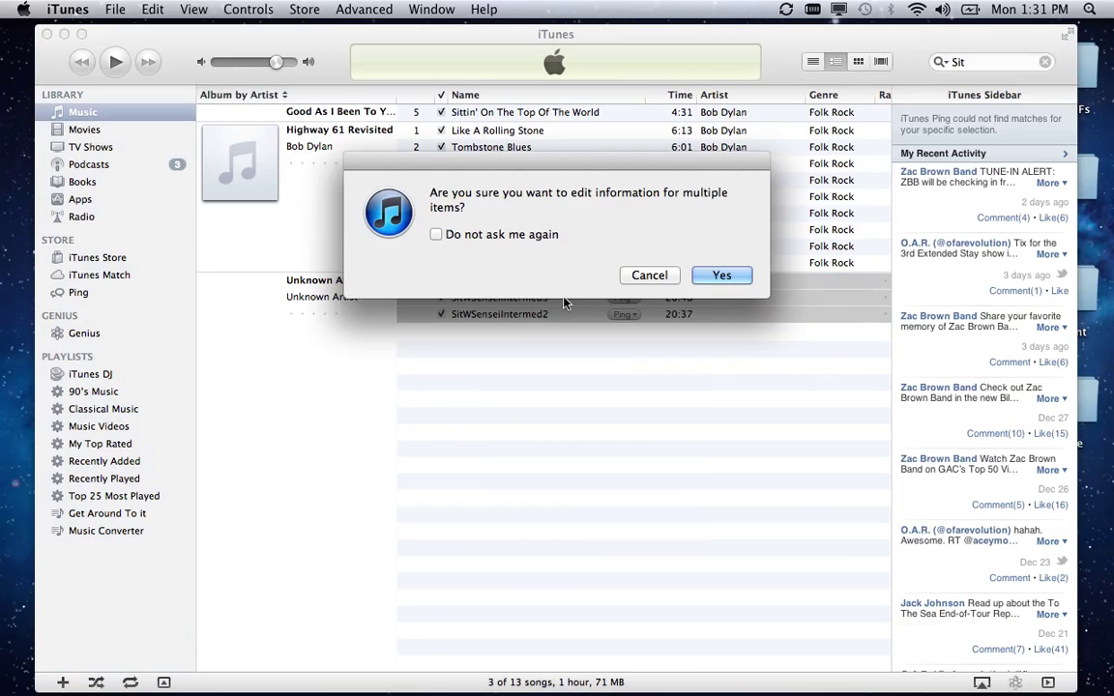
left_click(722, 278)
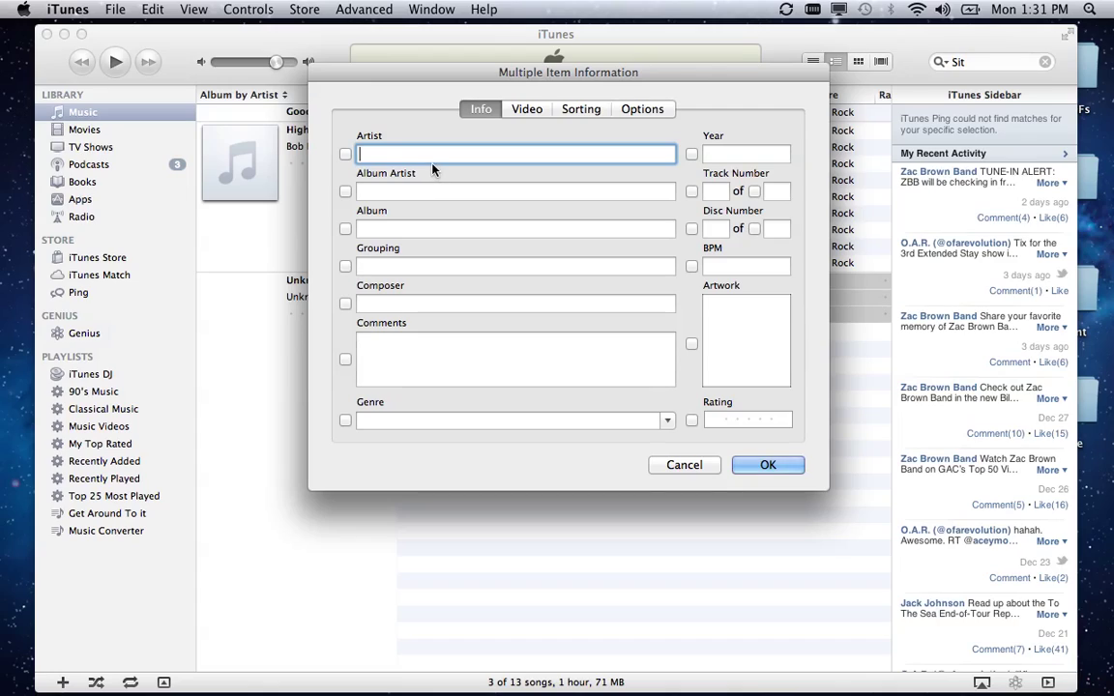
Enter the teacher's name as the artist and set the album to "Sitting With Sensei (Intermediate)".
type("T.V. Carpio")
type("Tauin Elliston-roshi")
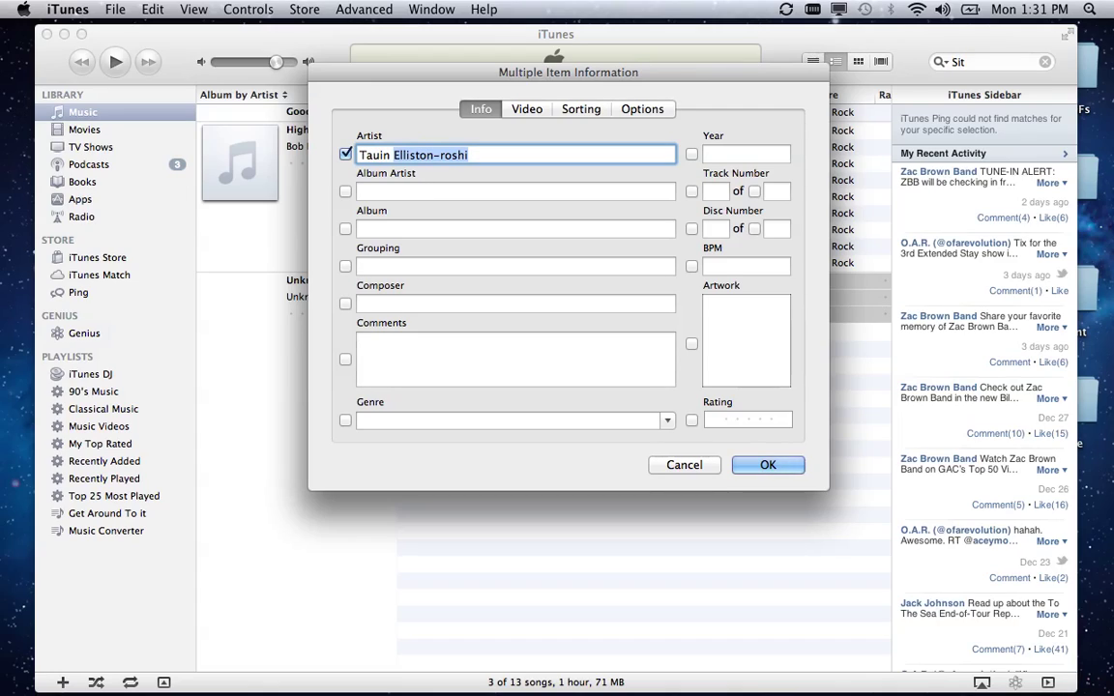
key("Tab")
left_click(399, 228)
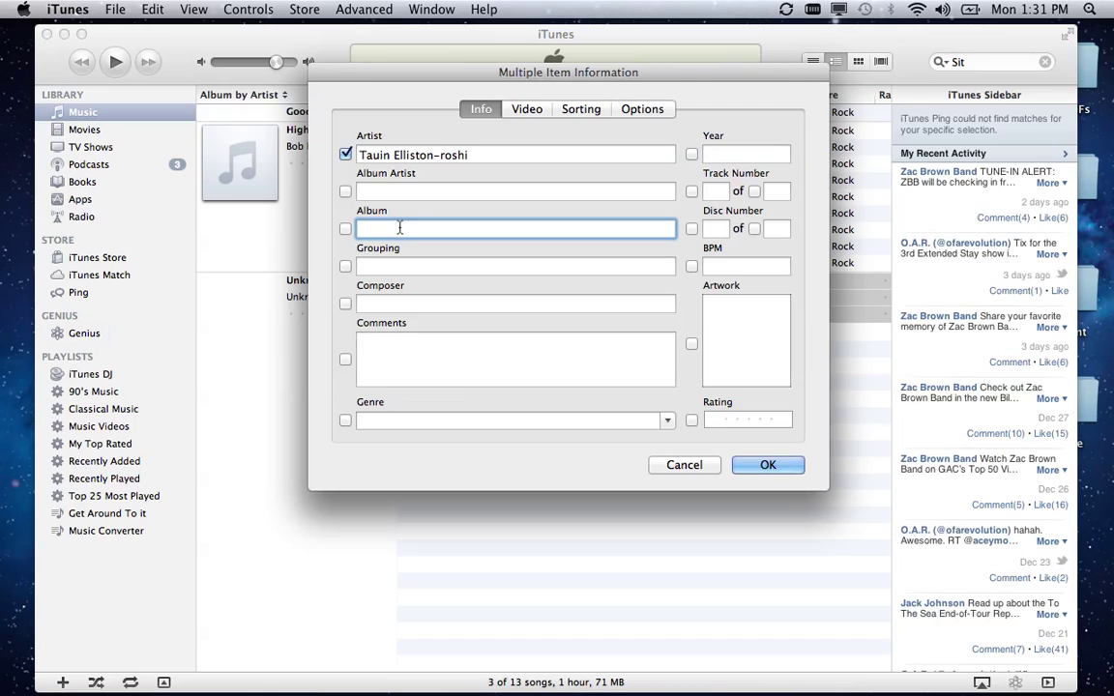
type("Sitting With Sensei (Beginner)")
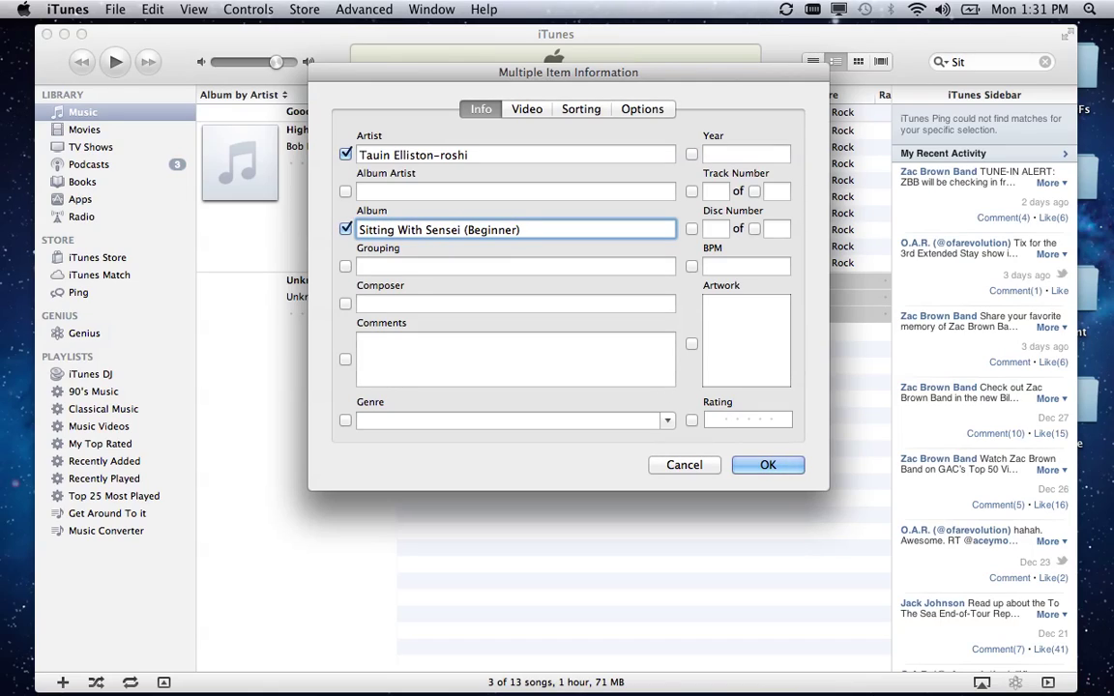
key("BackSpace")
key("BackSpace")
key("BackSpace")
key("BackSpace")
key("BackSpace")
key("BackSpace")
key("BackSpace")
key("BackSpace")
key("BackSpace")
type("Intermediate)")
Set the media kind of the three intermediate tracks to Audiobook and Remember position to Yes, and apply the changes.
left_click(639, 109)
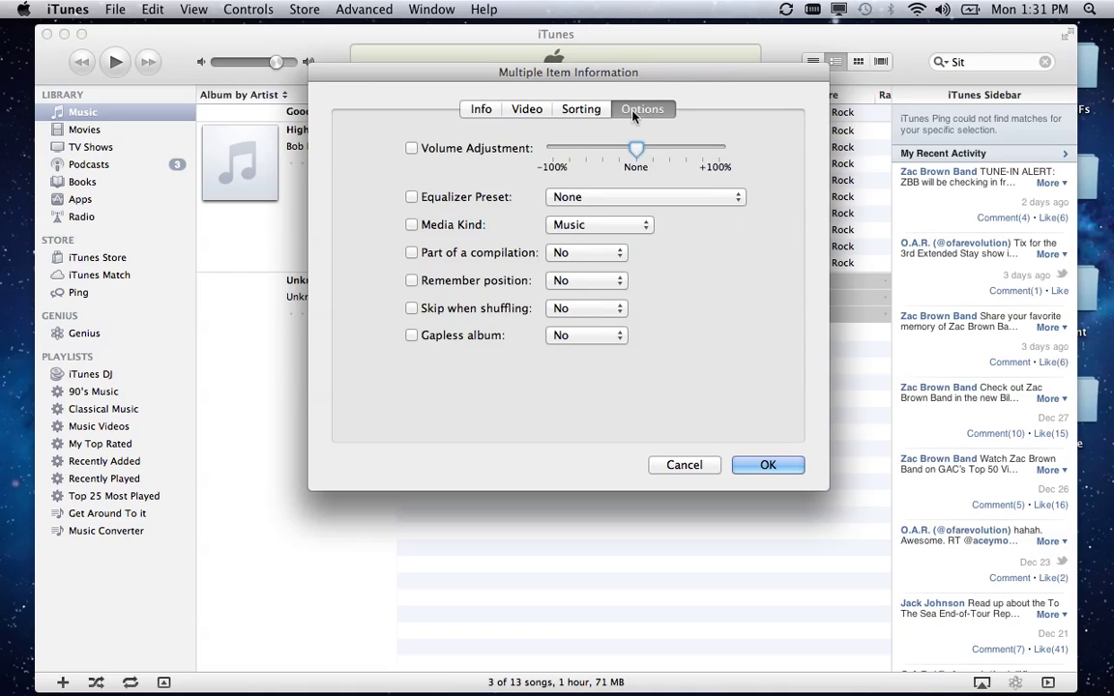
left_click(588, 226)
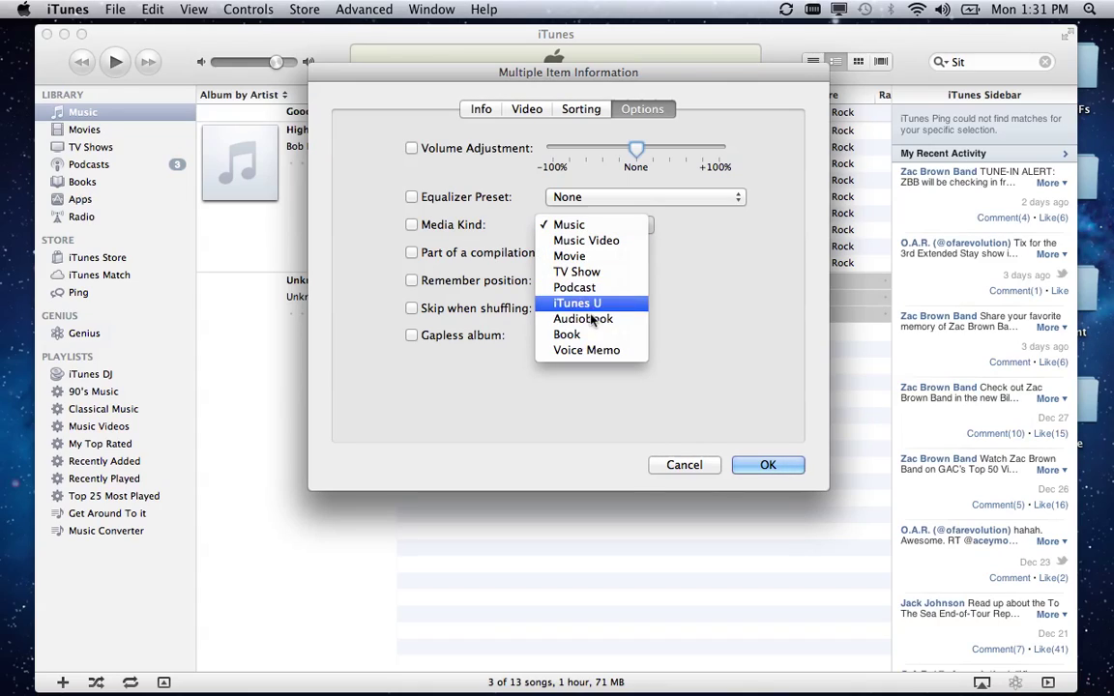
key("Escape")
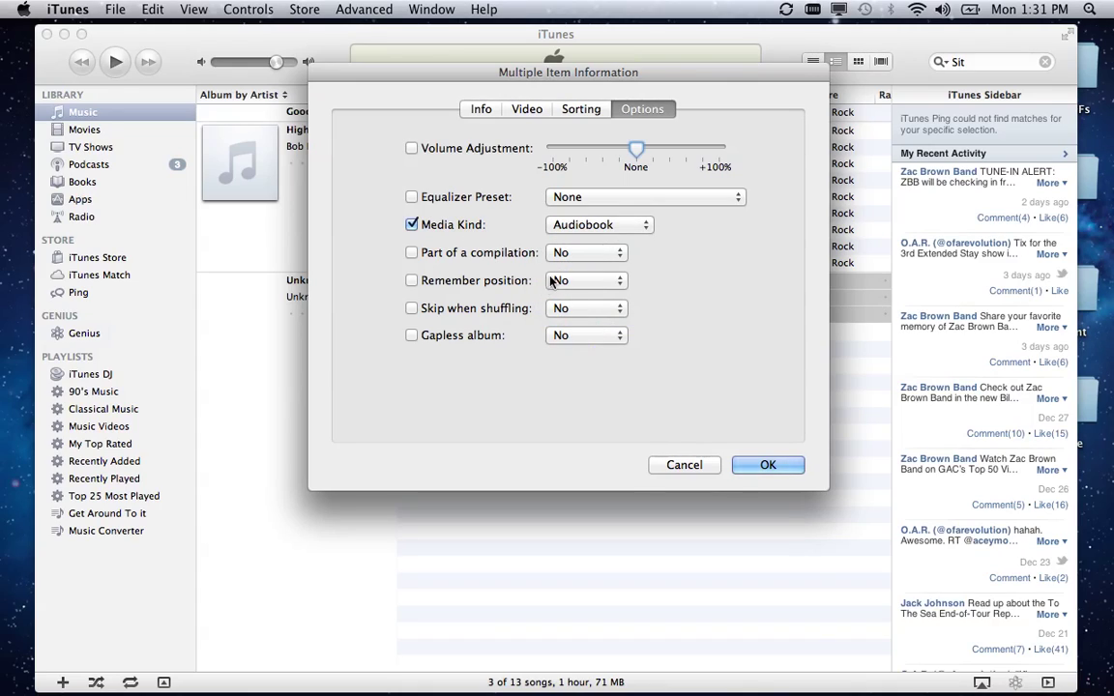
left_click(563, 282)
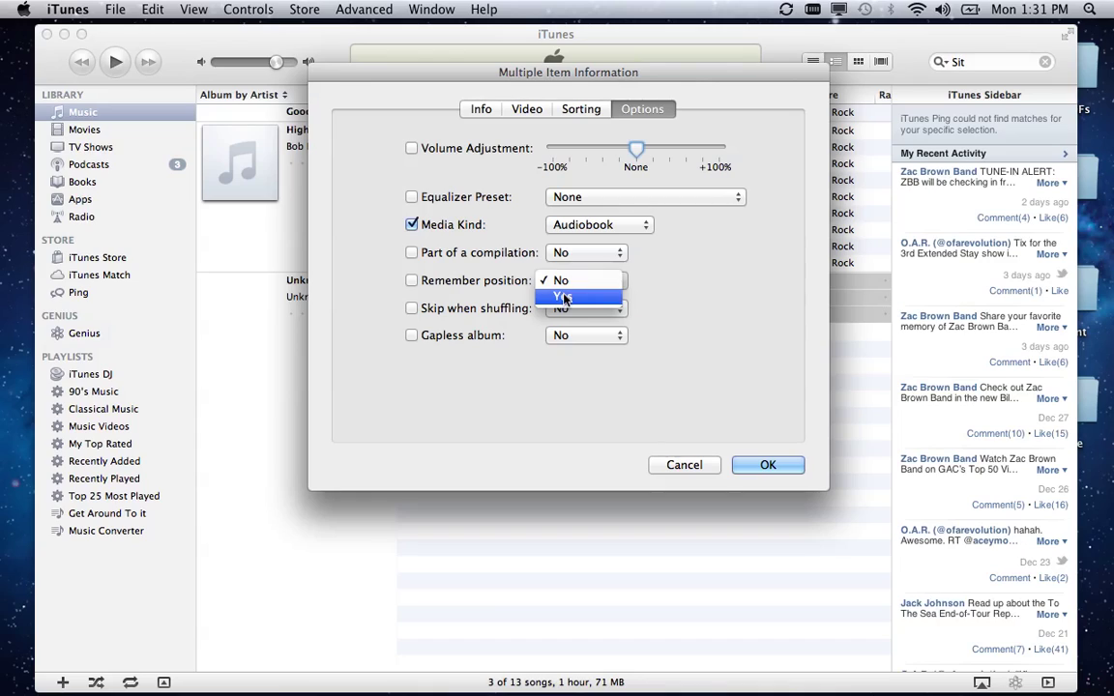
left_click(566, 298)
left_click(768, 467)
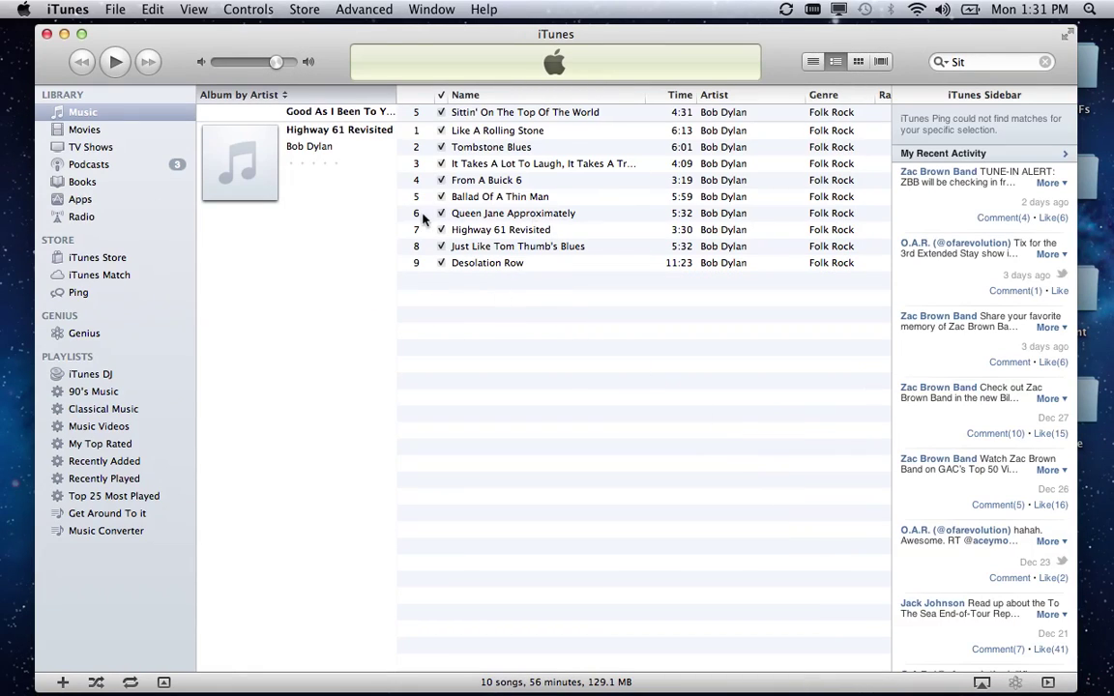
Show all audiobooks in the Books library and check the beginner and intermediate Sitting With Sensei entries.
left_click(83, 181)
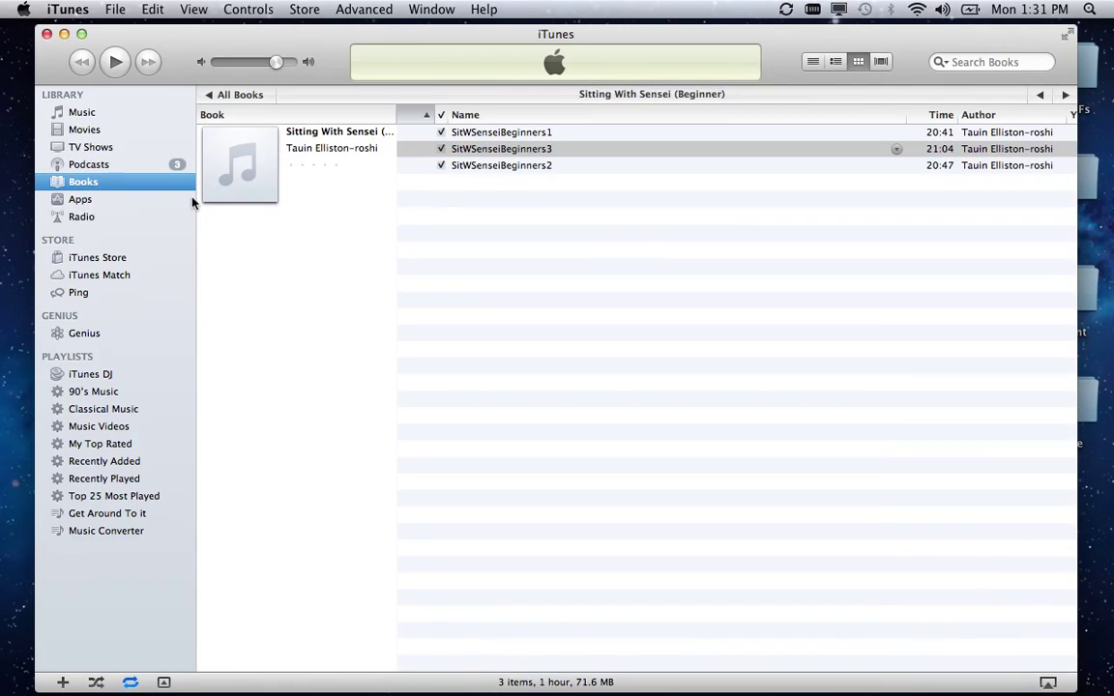
left_click(232, 94)
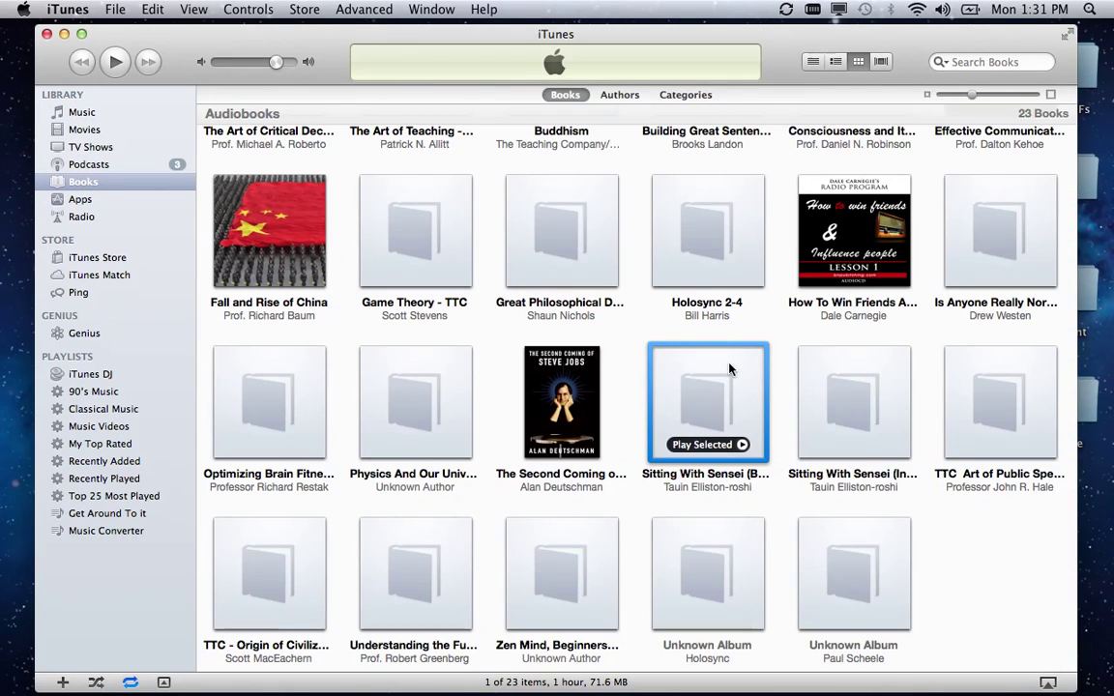
left_click(864, 391)
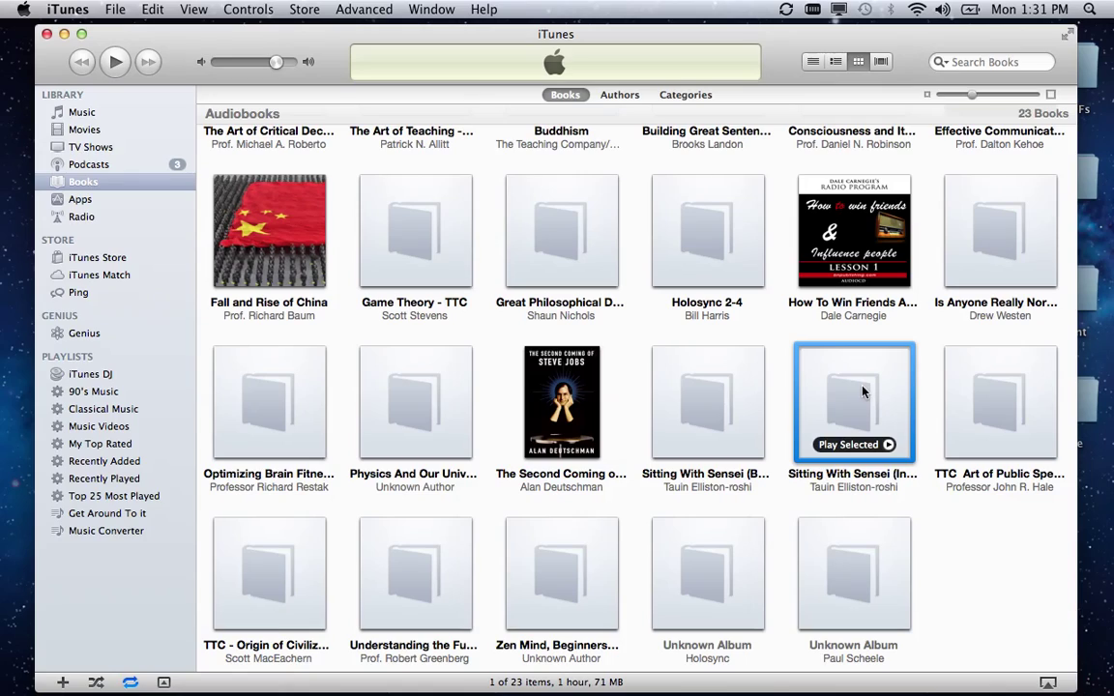
left_click(682, 402)
left_click(882, 400)
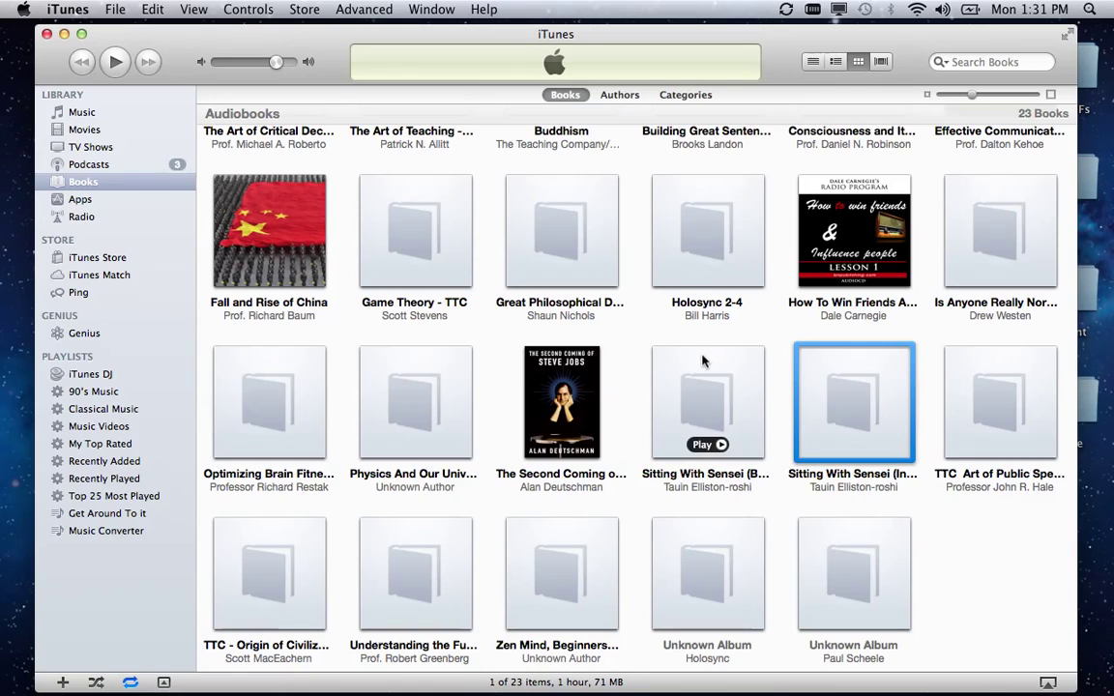
left_click(702, 391)
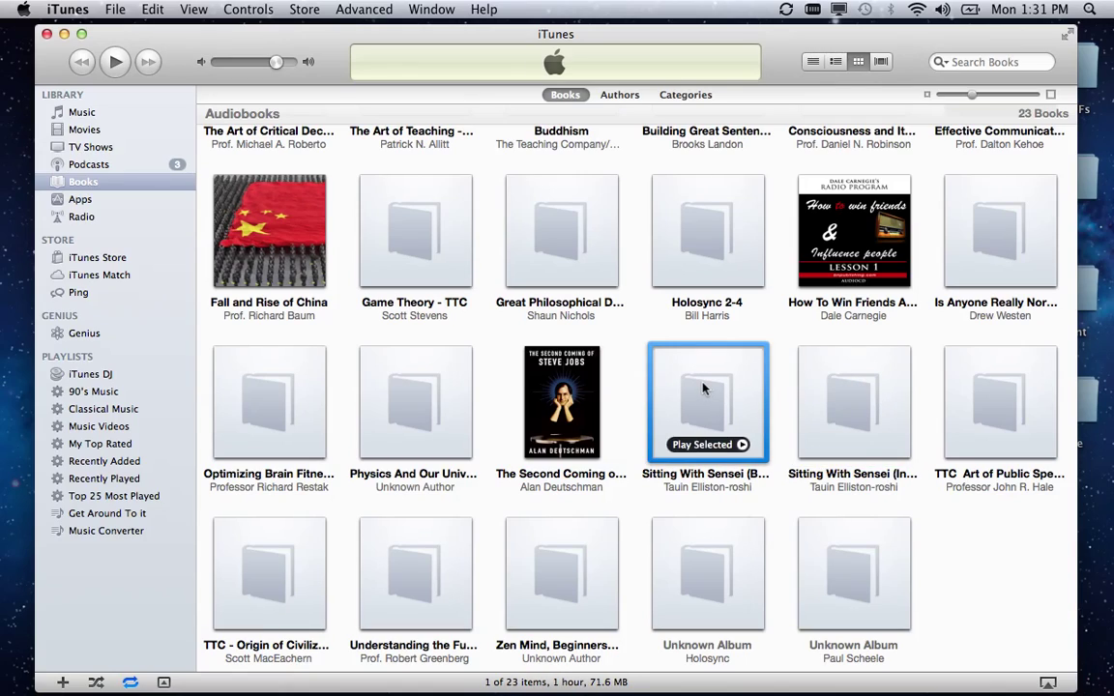